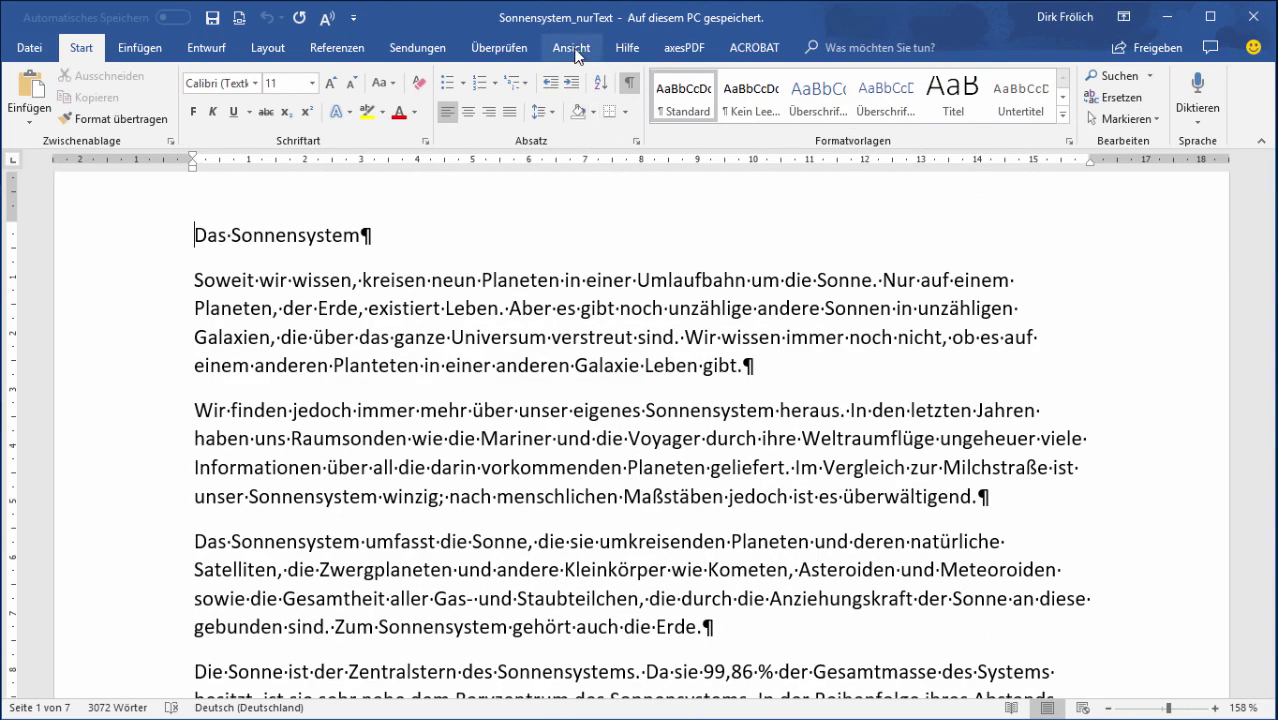
# View the document as several pages side by side, then fit the page to window width
pyautogui.click(574, 50)
pyautogui.click(712, 96)
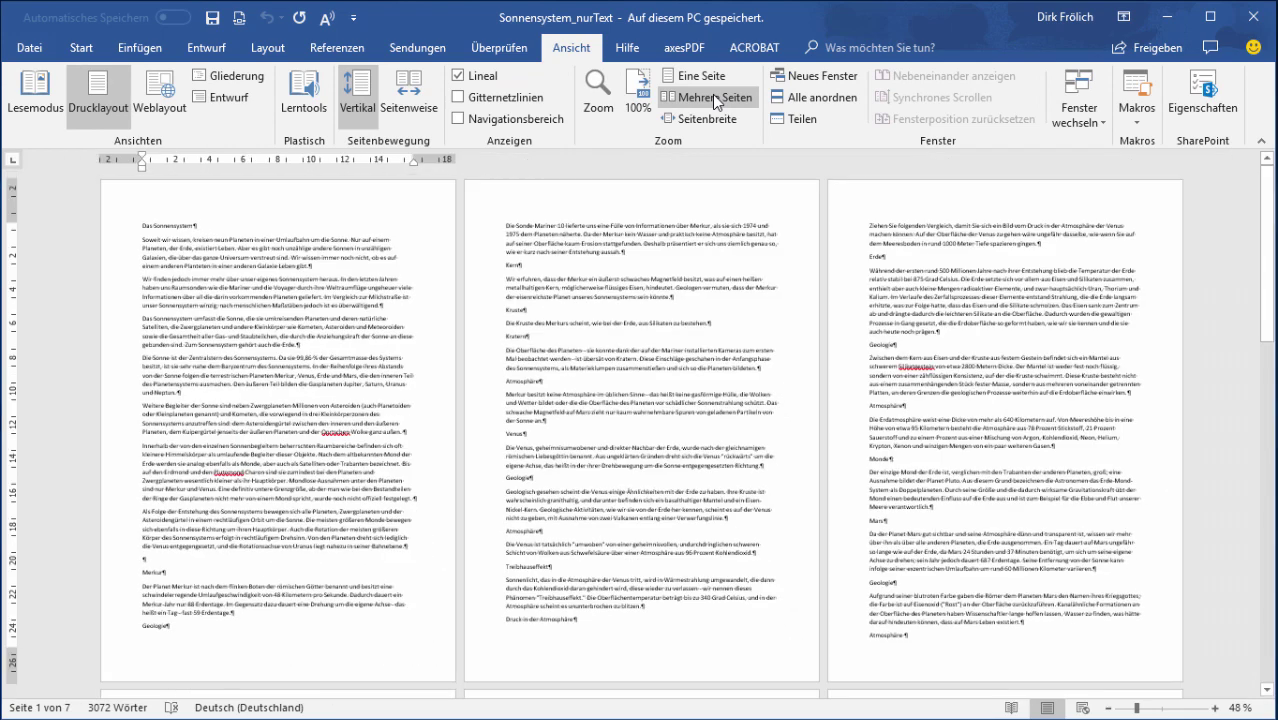
pyautogui.scroll(-5, 1067, 313)
pyautogui.scroll(-1, 1067, 316)
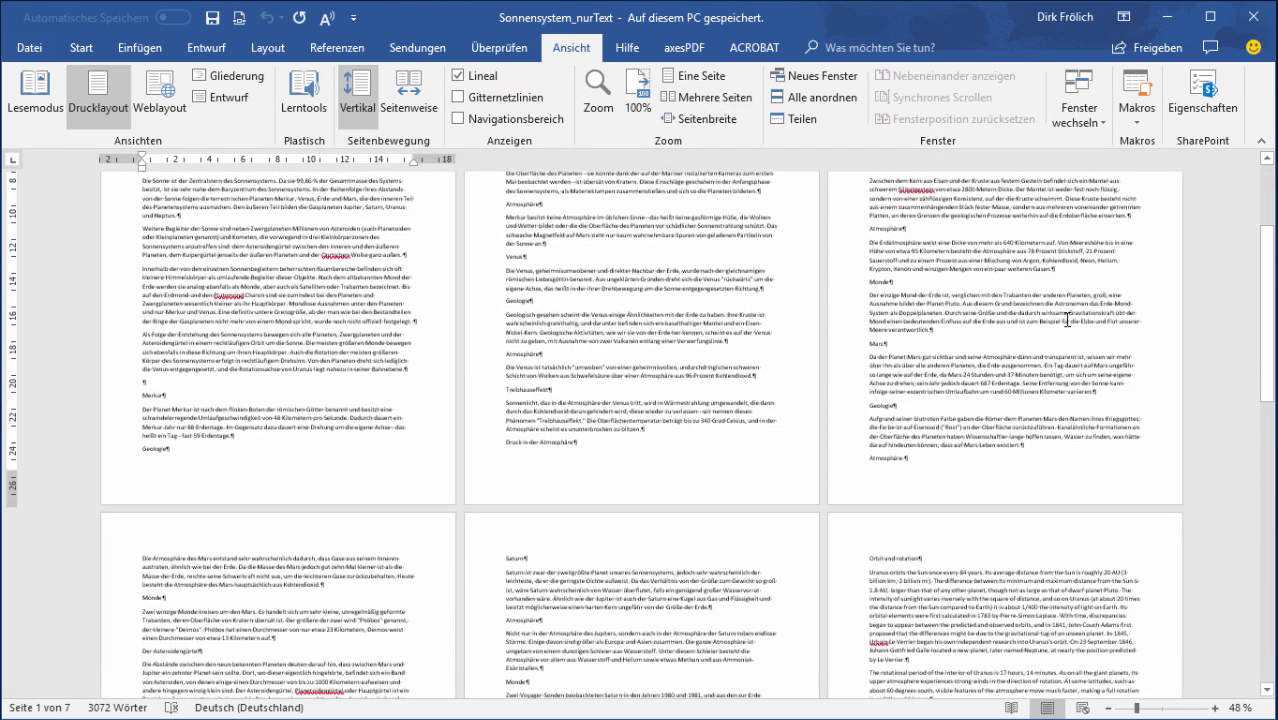
pyautogui.scroll(-2, 1067, 319)
pyautogui.scroll(3, 1067, 320)
pyautogui.scroll(5, 1067, 320)
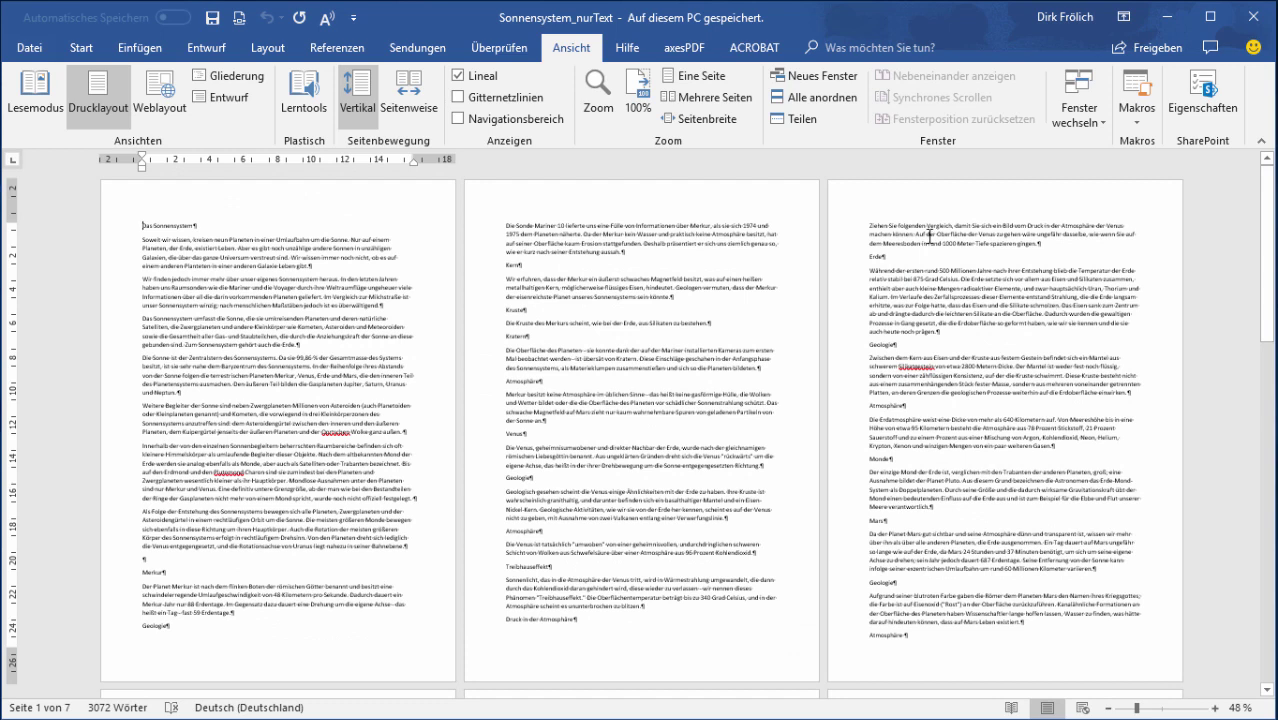
pyautogui.click(705, 117)
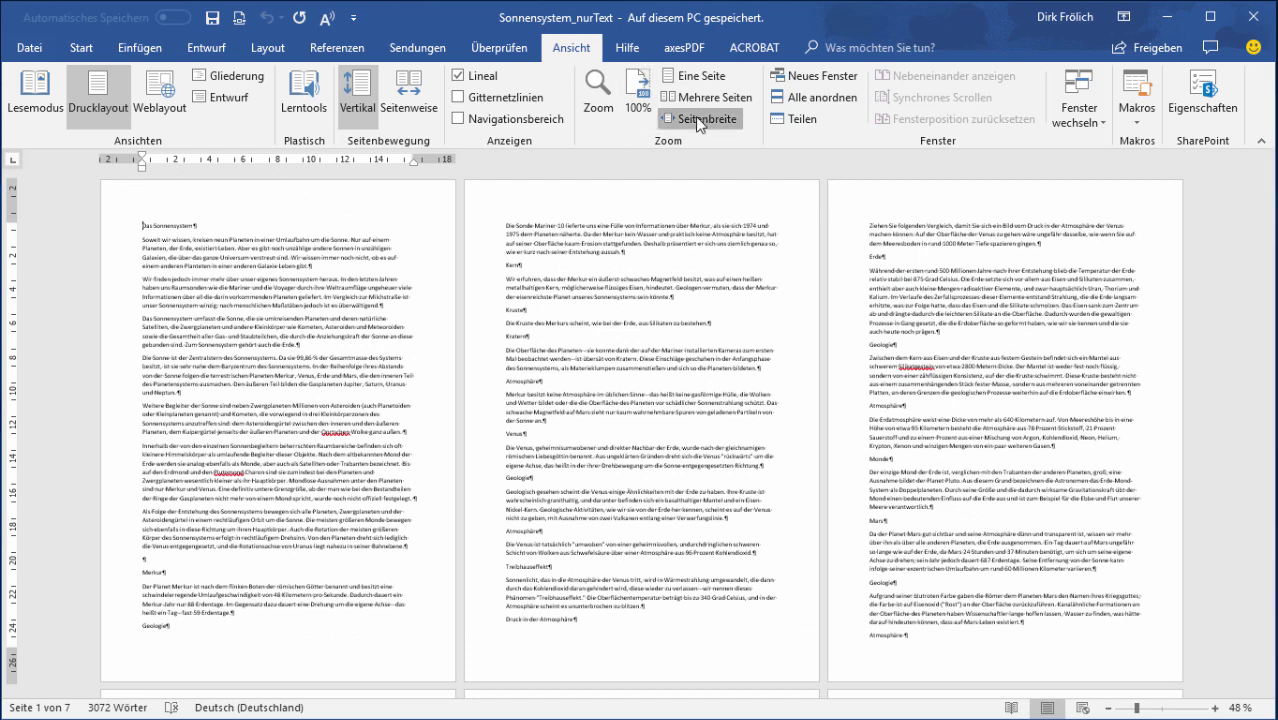
pyautogui.scroll(2, 863, 331)
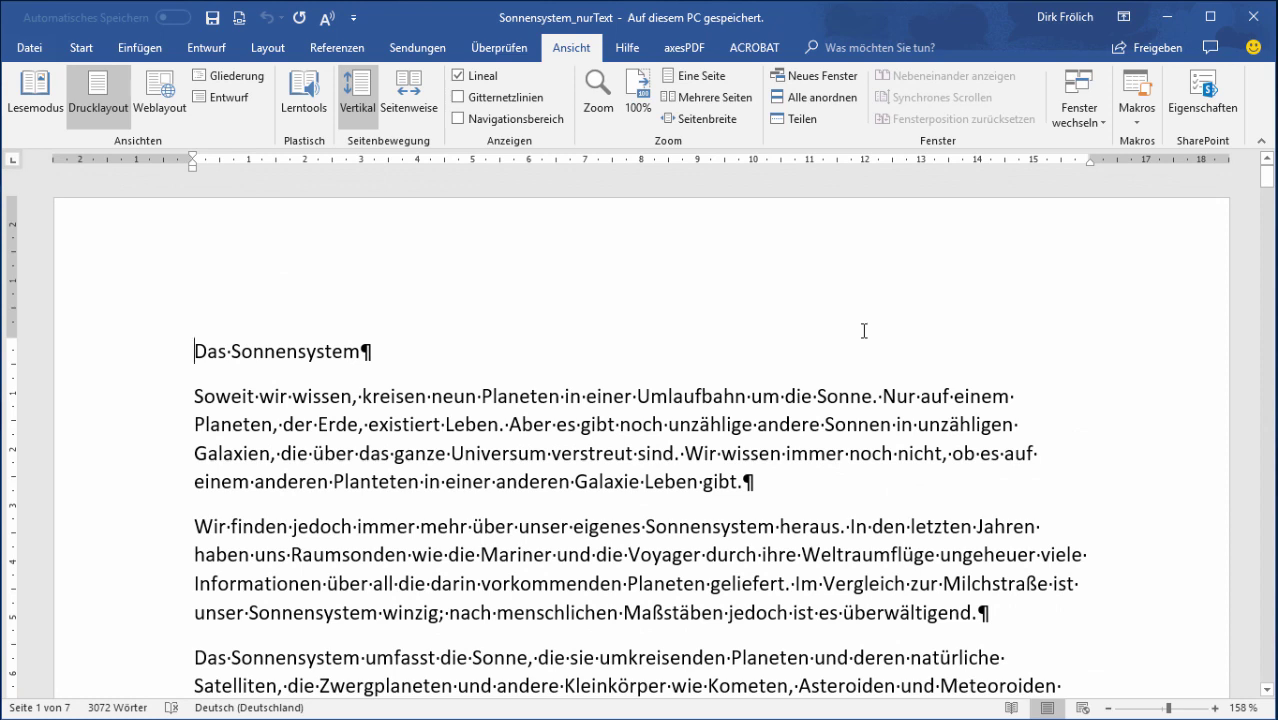
# Apply the Titel style to the first line 'Das Sonnensystem'
pyautogui.click(76, 49)
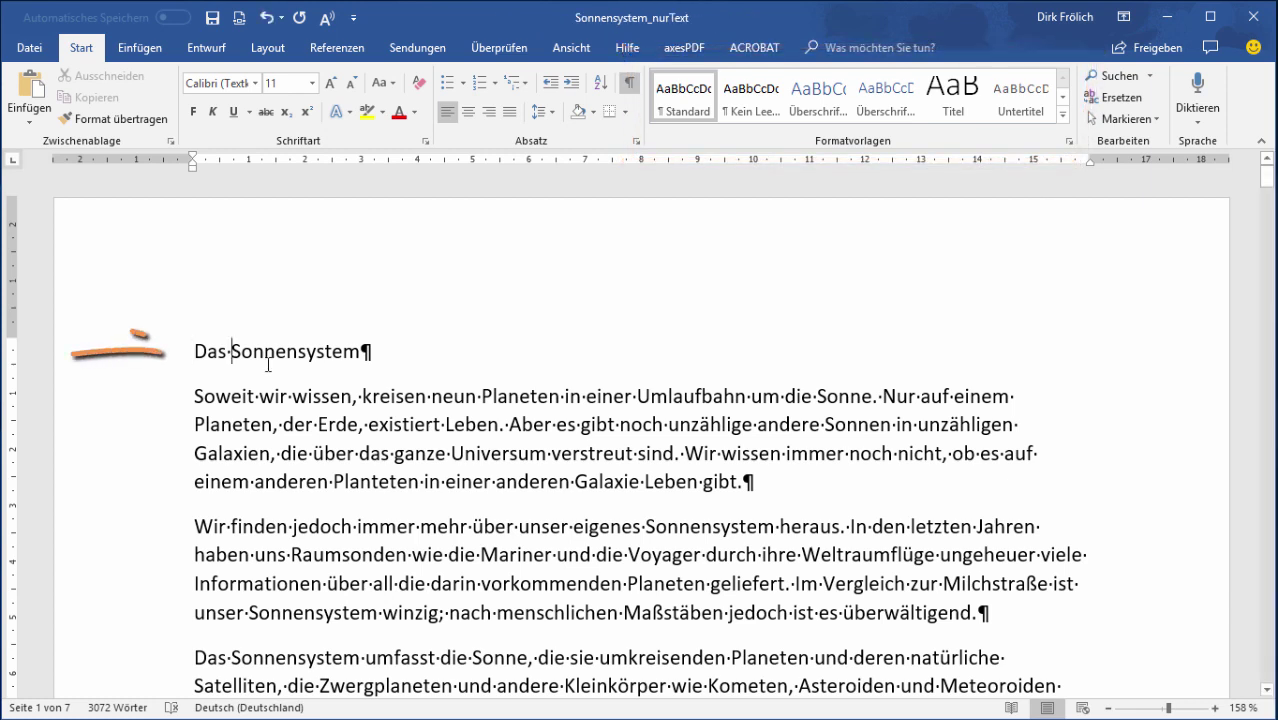
pyautogui.click(232, 352)
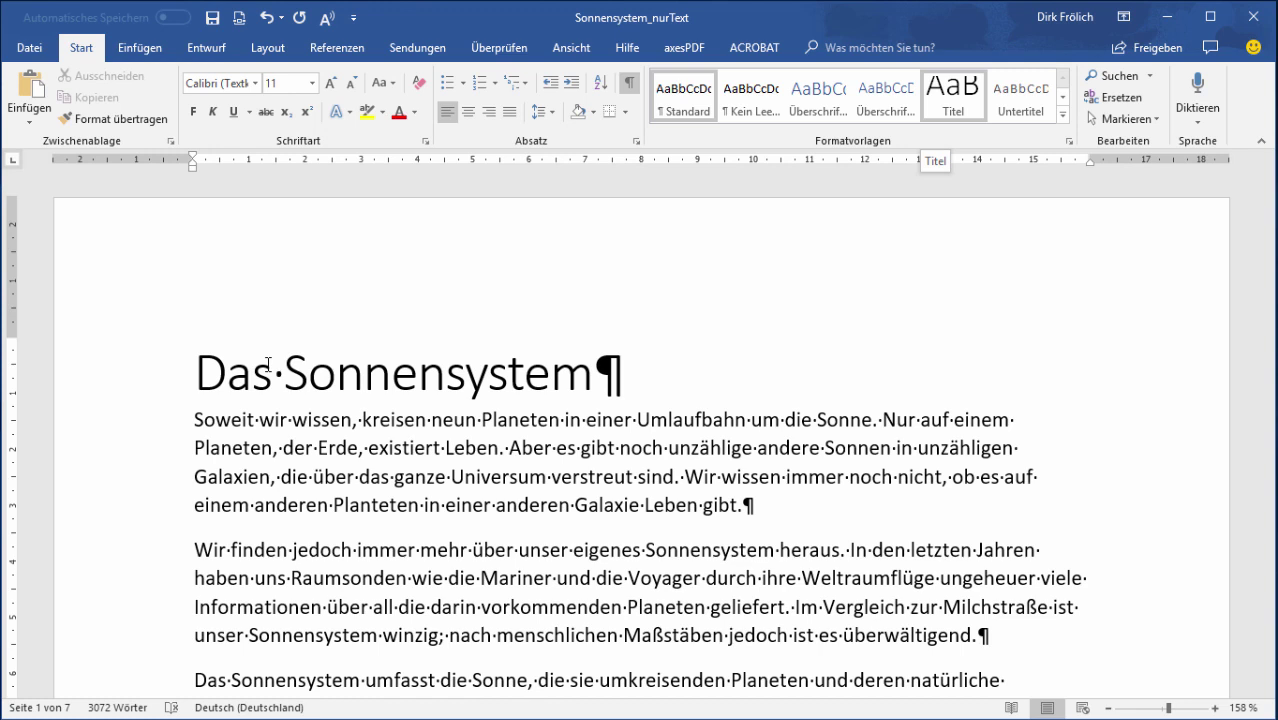
pyautogui.click(268, 365)
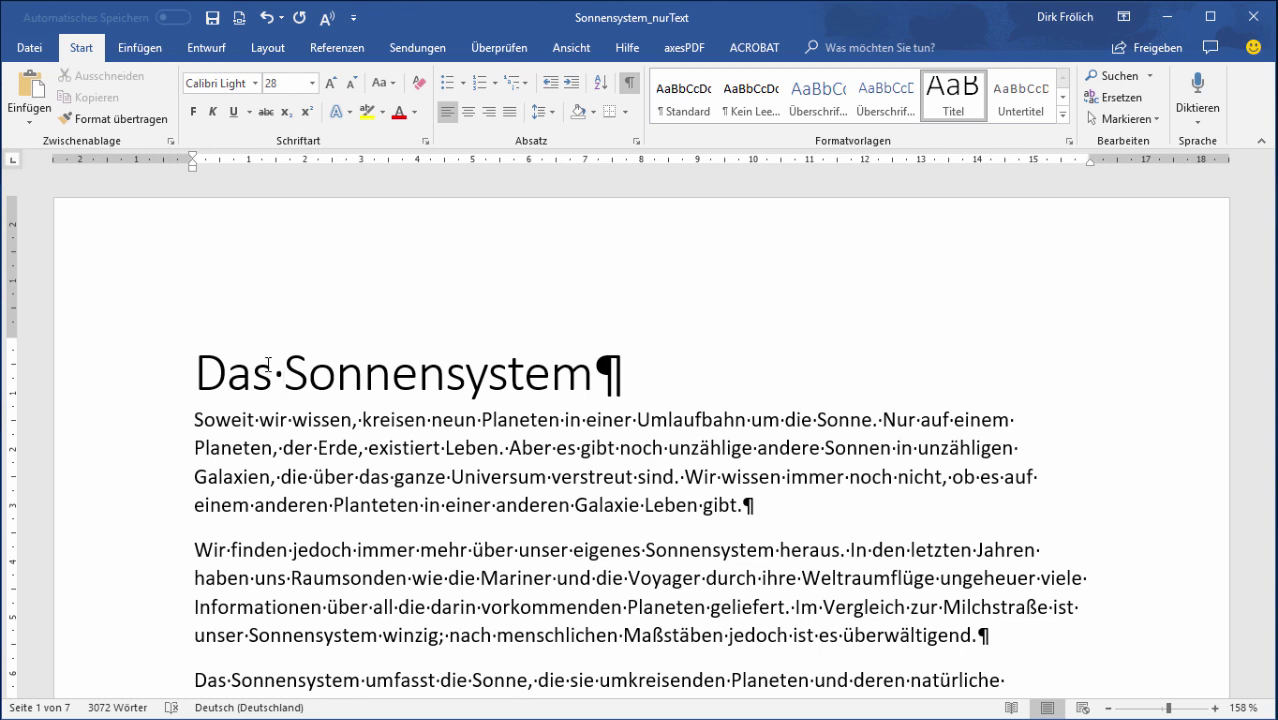
pyautogui.scroll(-1, 630, 190)
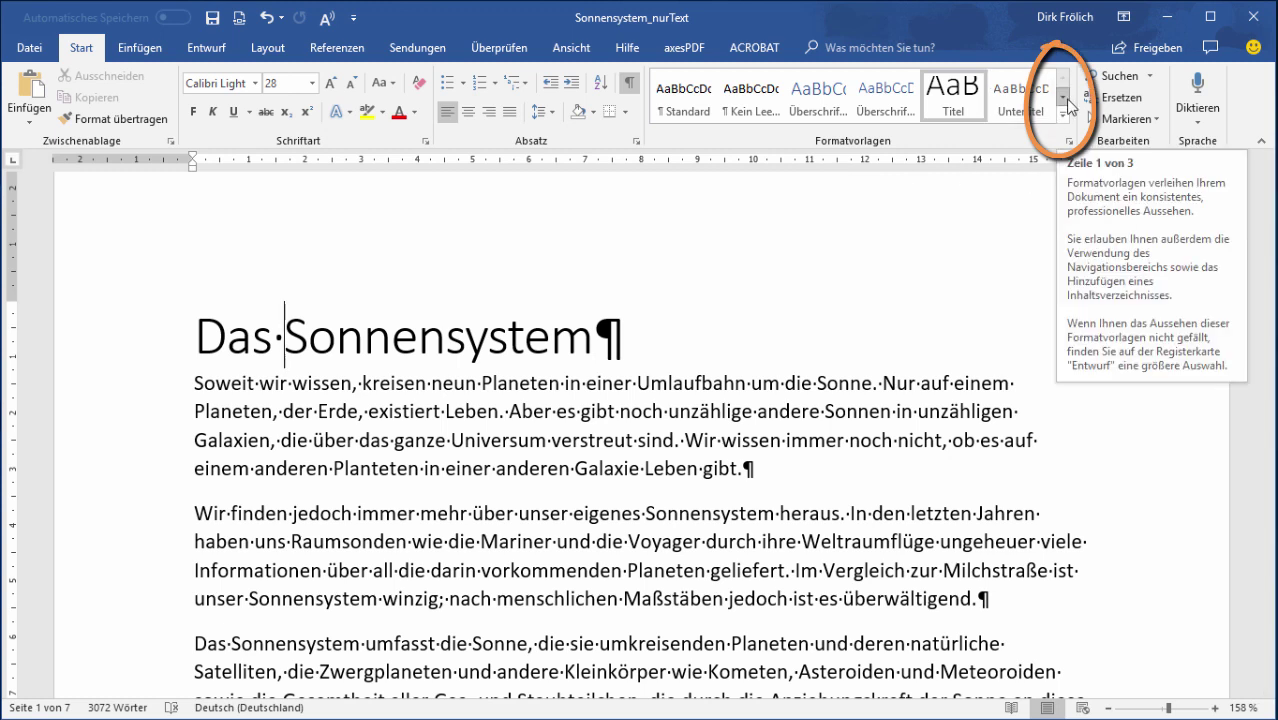
pyautogui.click(1064, 97)
pyautogui.click(1064, 100)
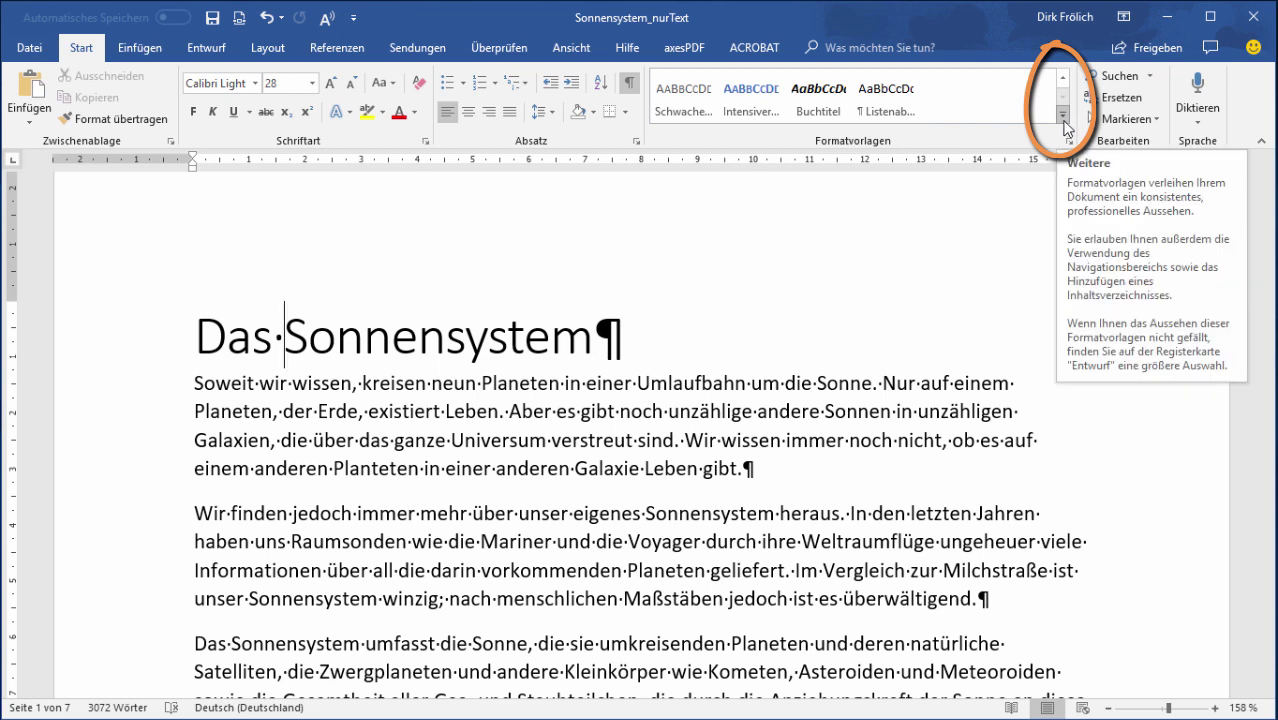
pyautogui.click(1064, 121)
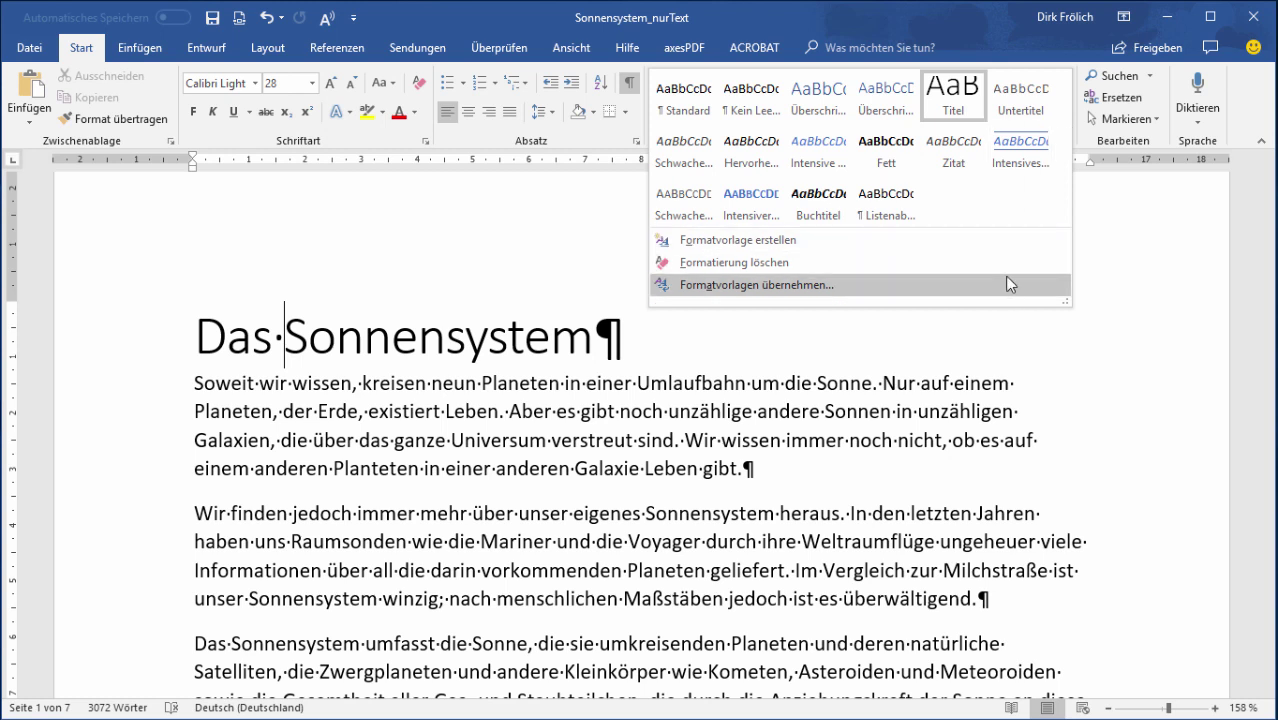
pyautogui.click(1119, 252)
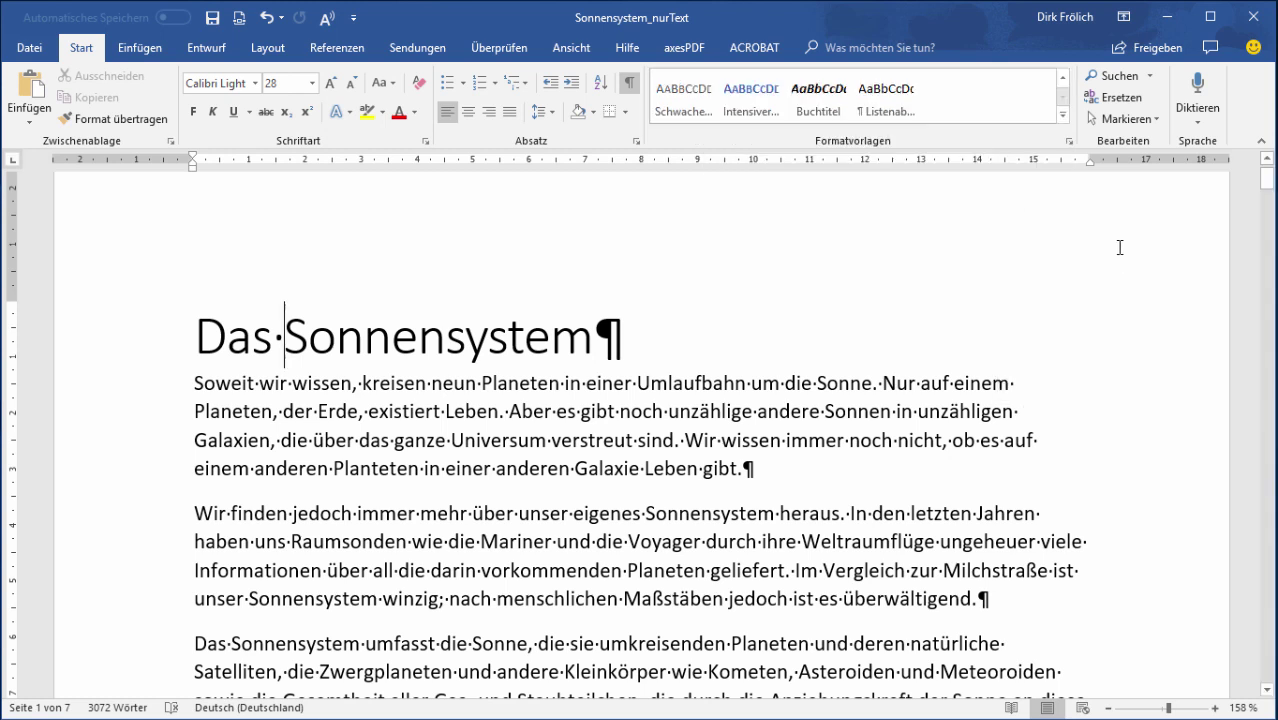
pyautogui.click(1065, 78)
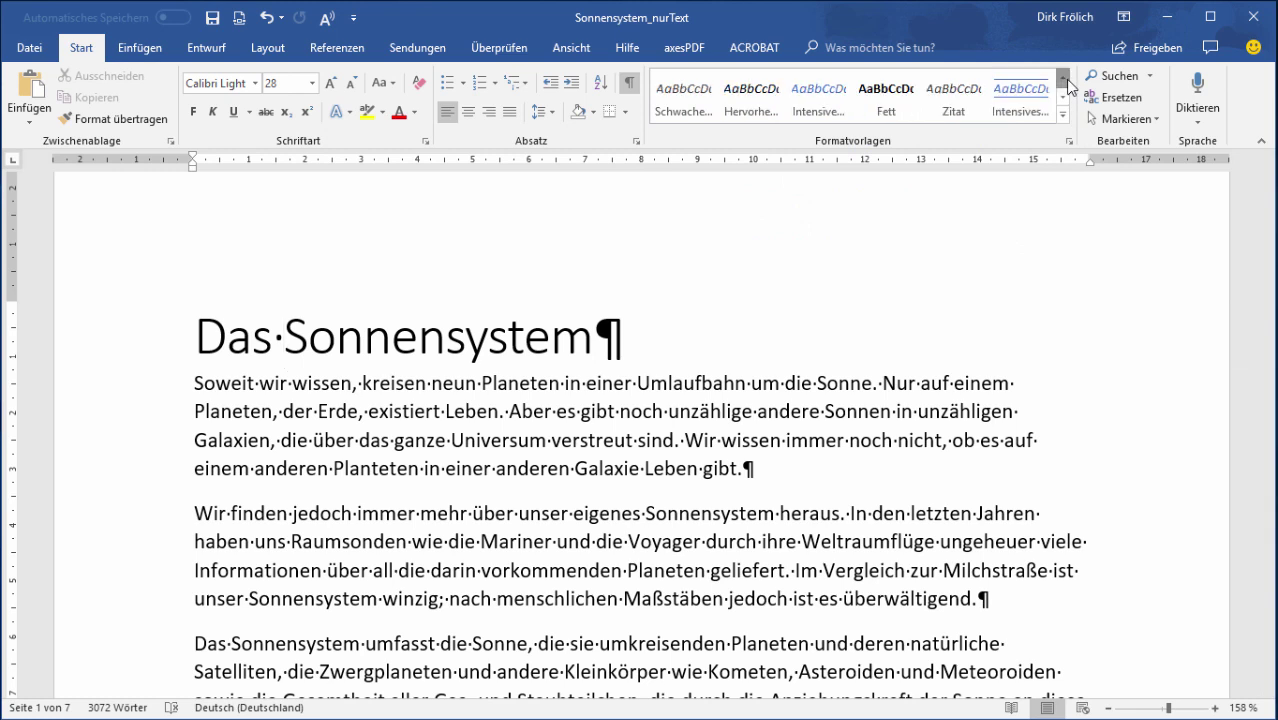
pyautogui.click(1065, 80)
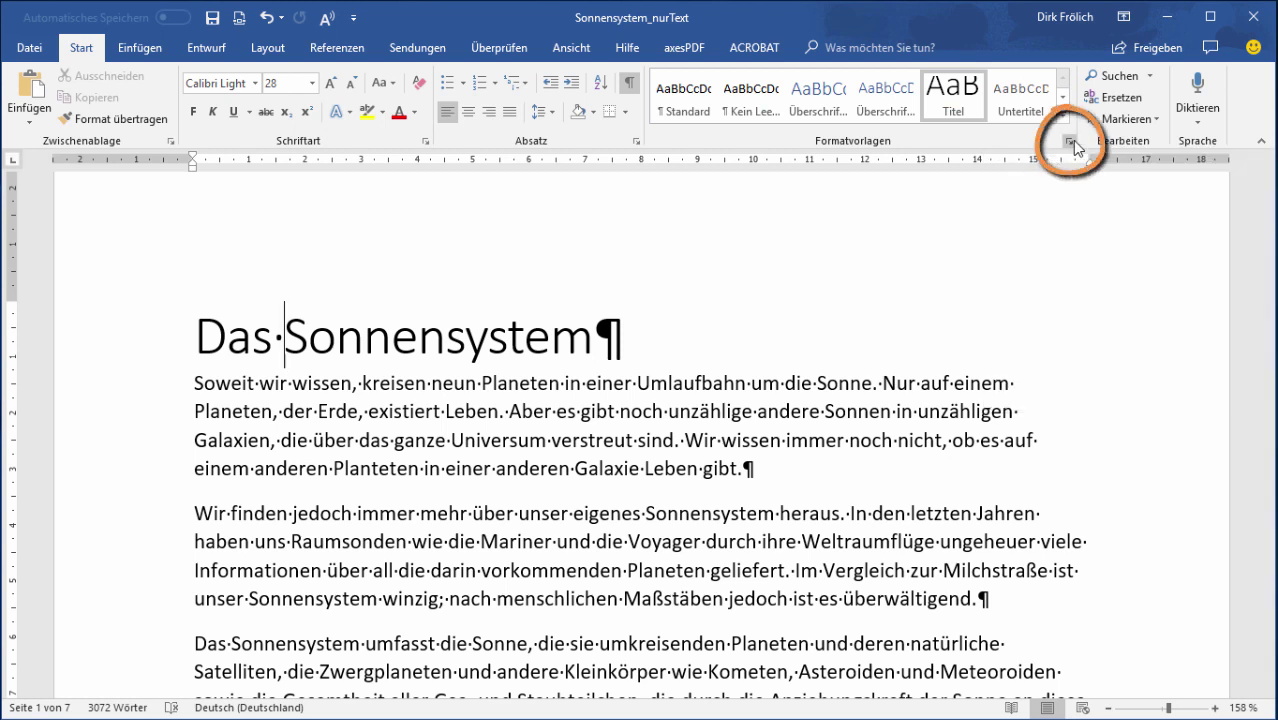
# Open the Formatvorlagen pane, float and redock it, and toggle its style preview off and on
pyautogui.click(1070, 142)
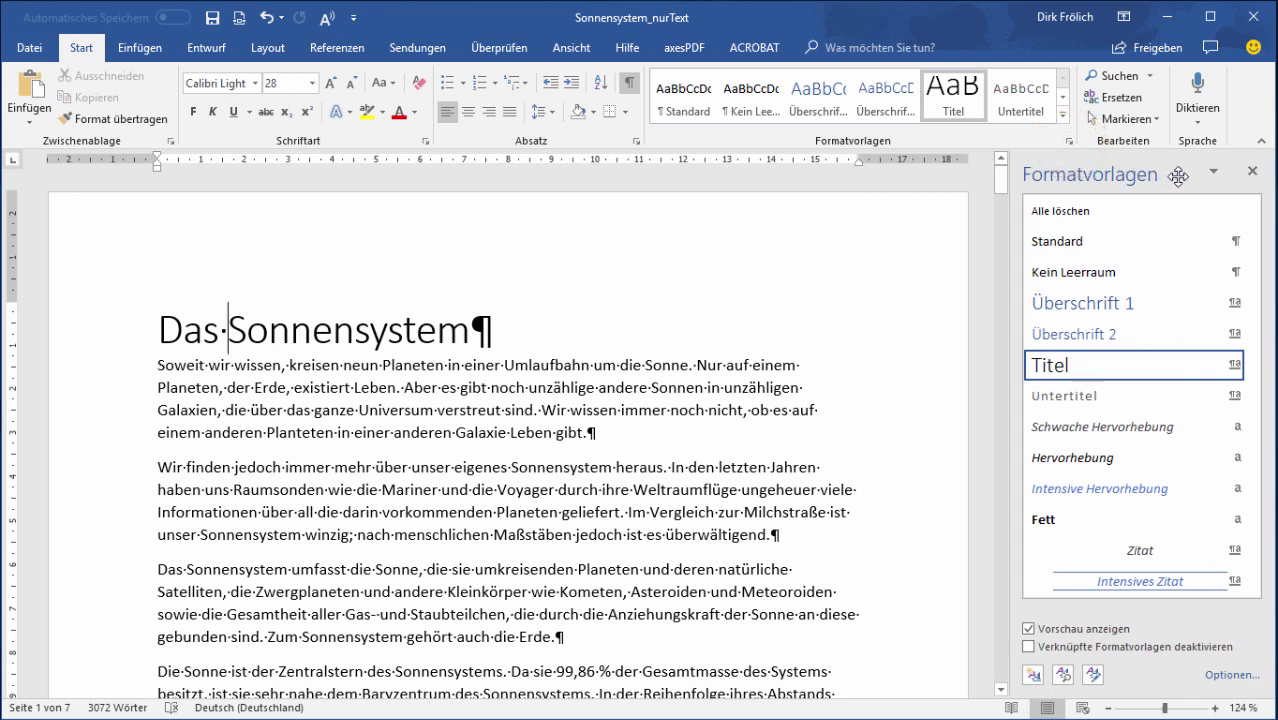
pyautogui.moveTo(1176, 176)
pyautogui.mouseDown()
pyautogui.moveTo(800, 286)
pyautogui.moveTo(942, 230)
pyautogui.moveTo(1118, 207)
pyautogui.mouseUp()
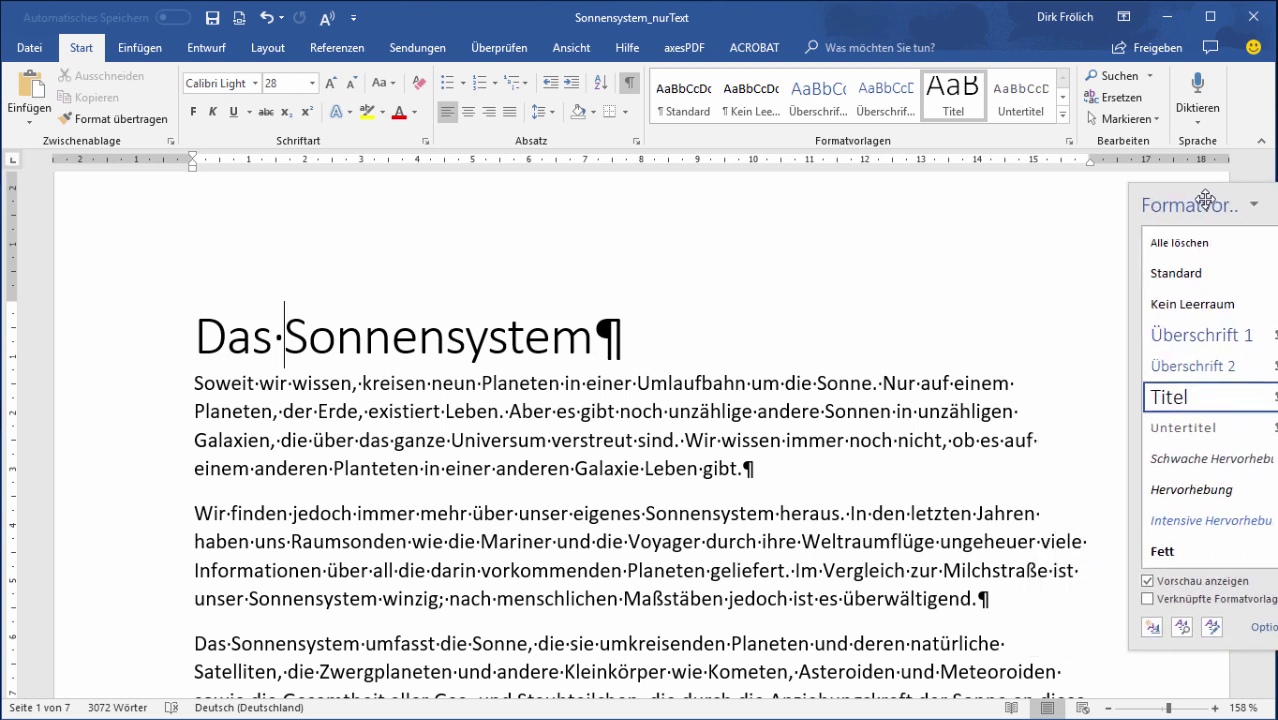
pyautogui.moveTo(1087, 204); pyautogui.dragTo(1250, 200)
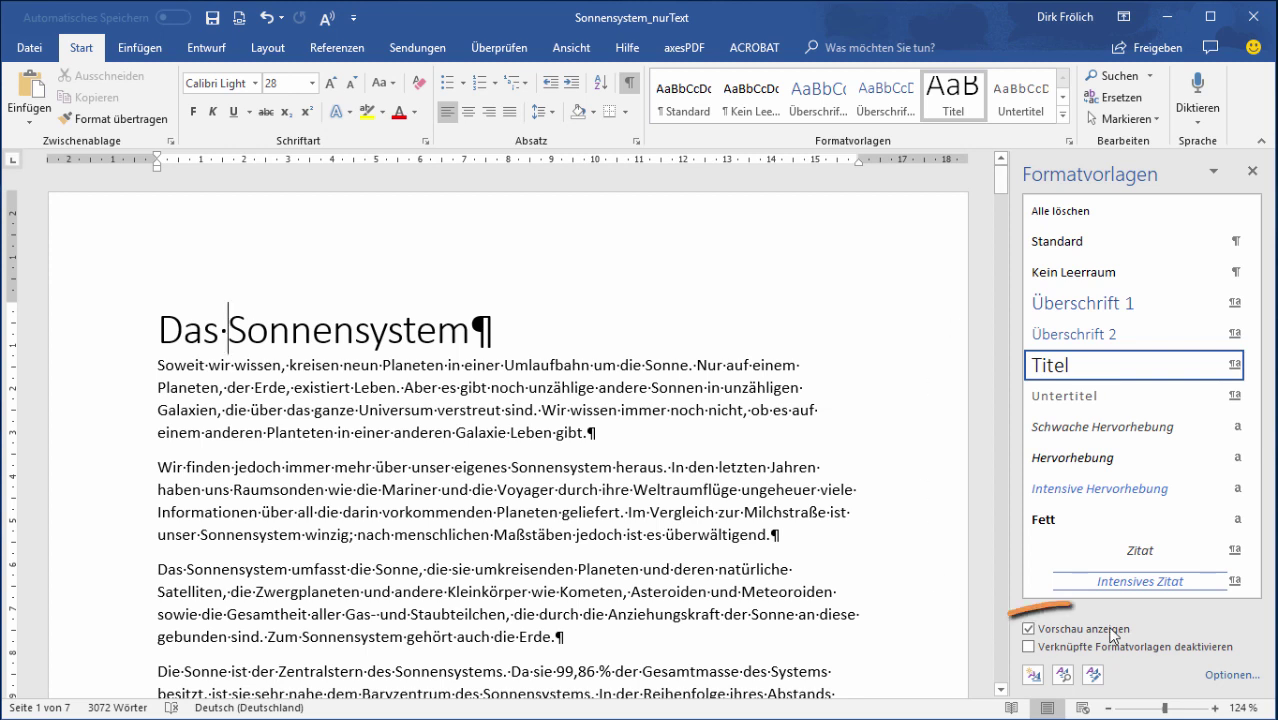
pyautogui.click(1030, 630)
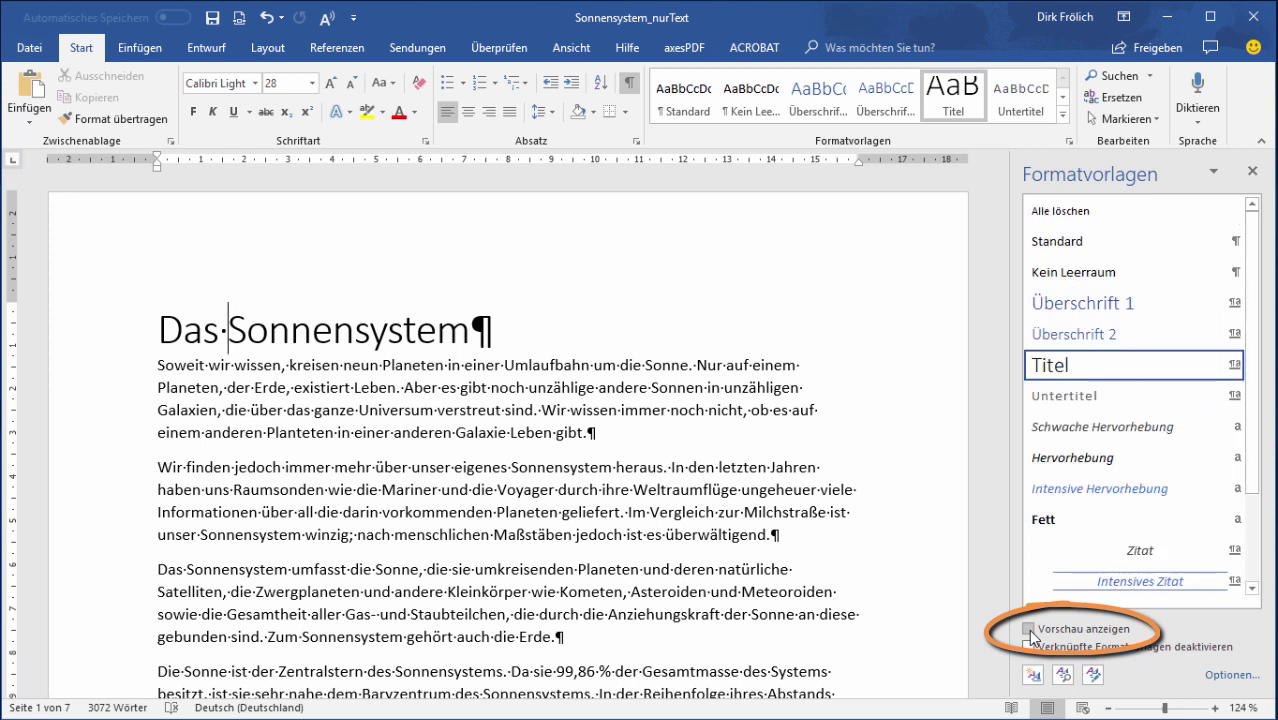
pyautogui.click(1030, 630)
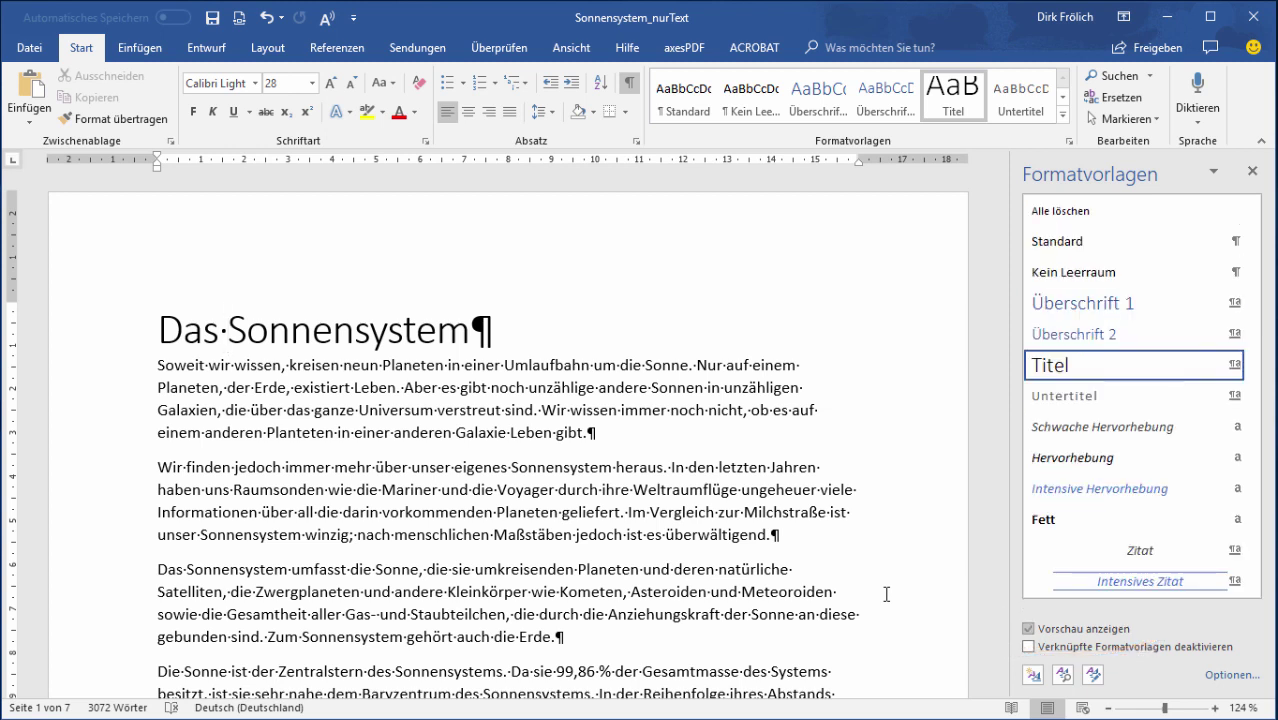
# Page down twice to the Merkur section and select the Merkur line
pyautogui.press('Right')
pyautogui.press('pagedown')
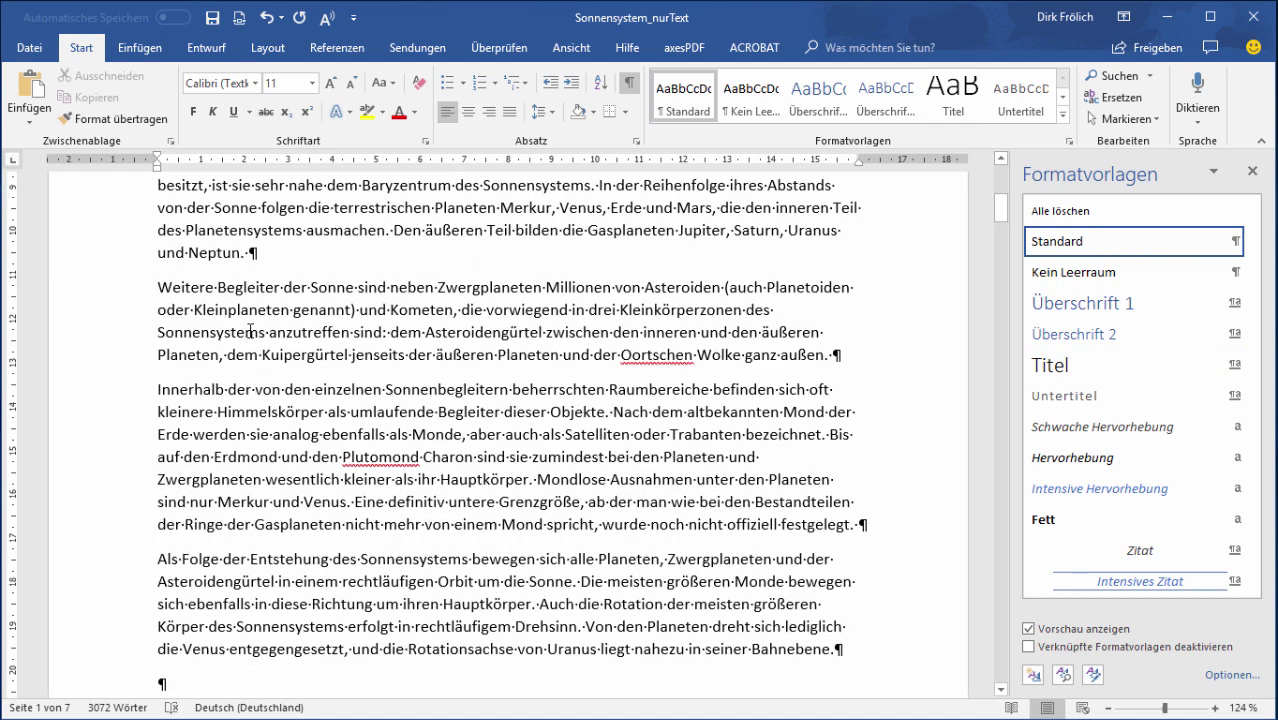
pyautogui.press('pagedown')
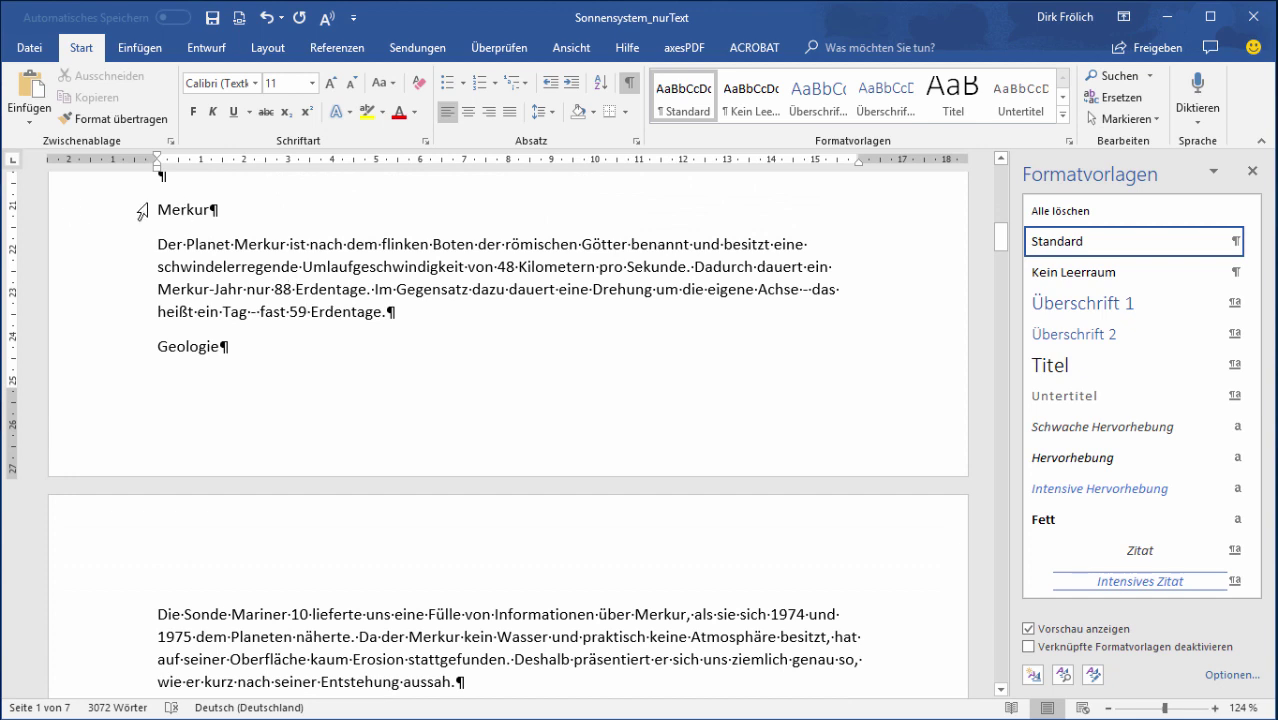
pyautogui.click(116, 215)
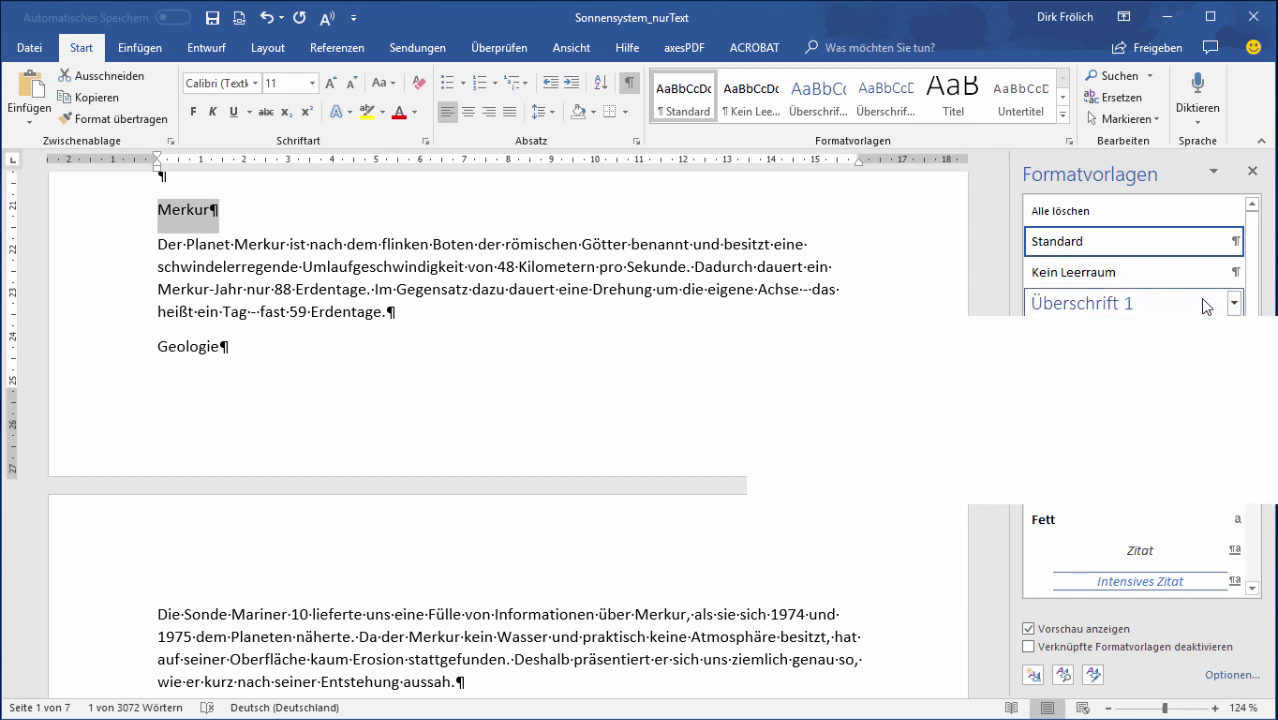
pyautogui.moveTo(1130, 303)
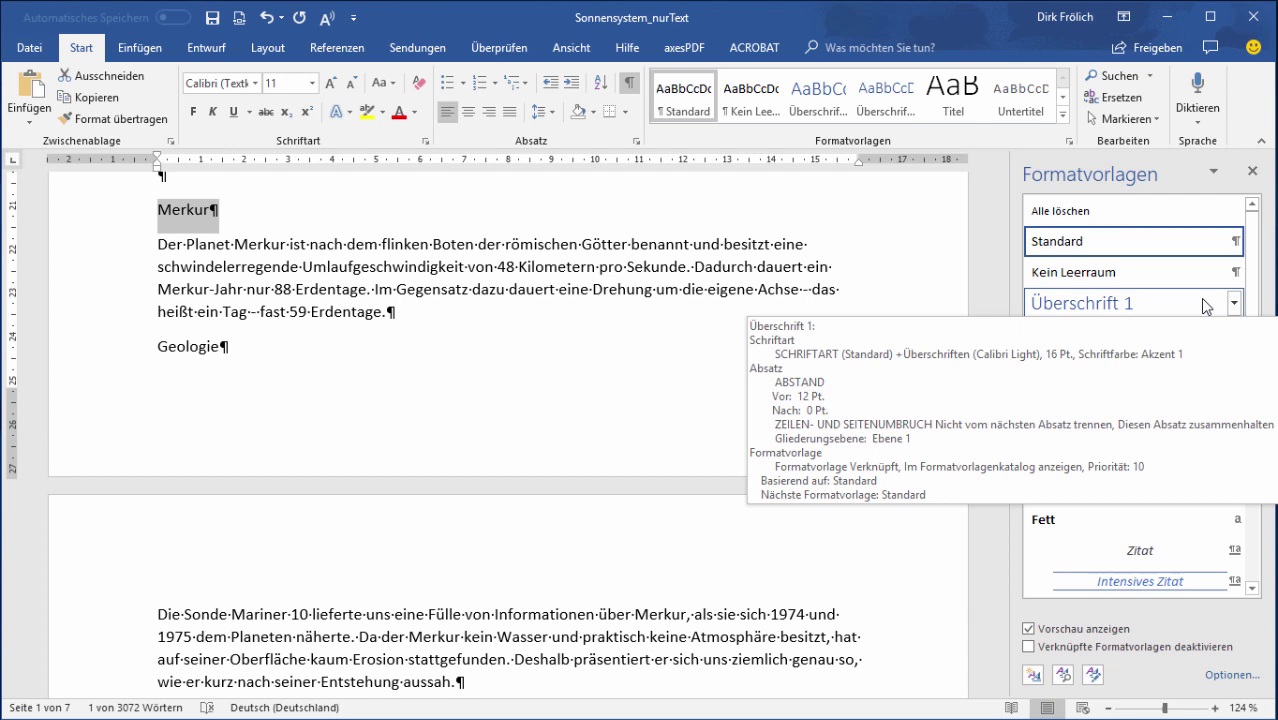
pyautogui.click(1206, 306)
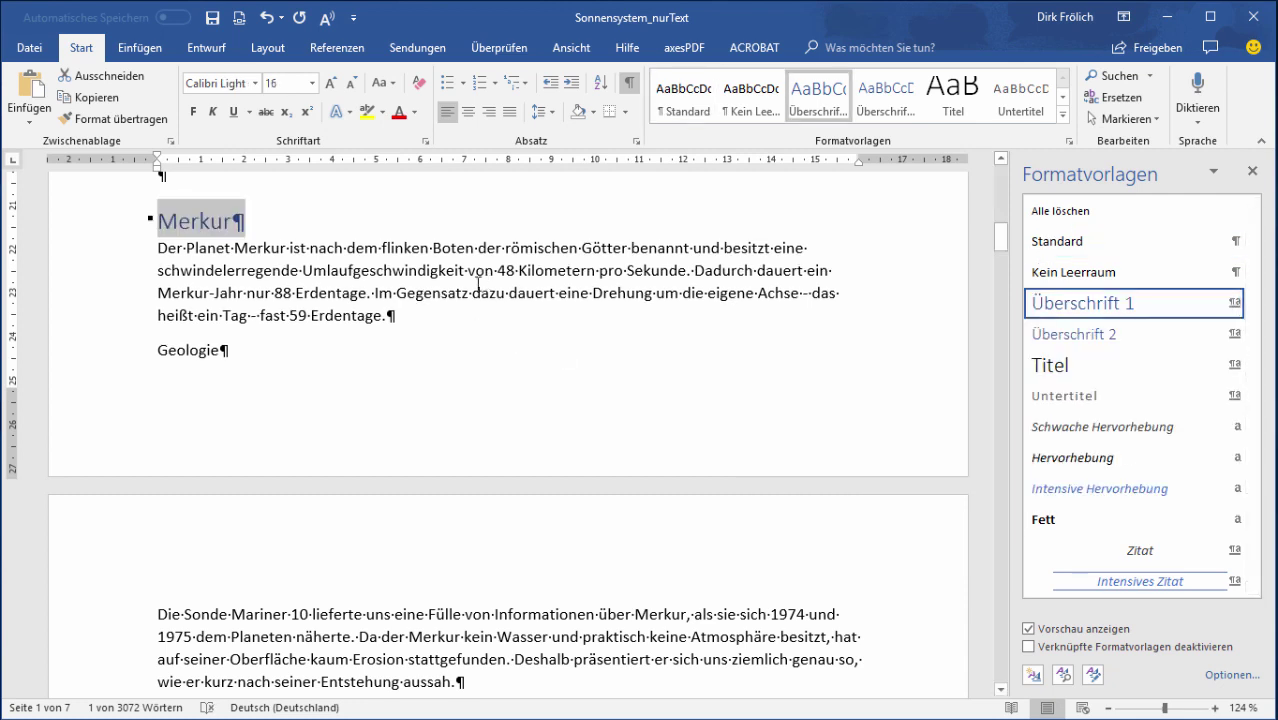
pyautogui.click(318, 271)
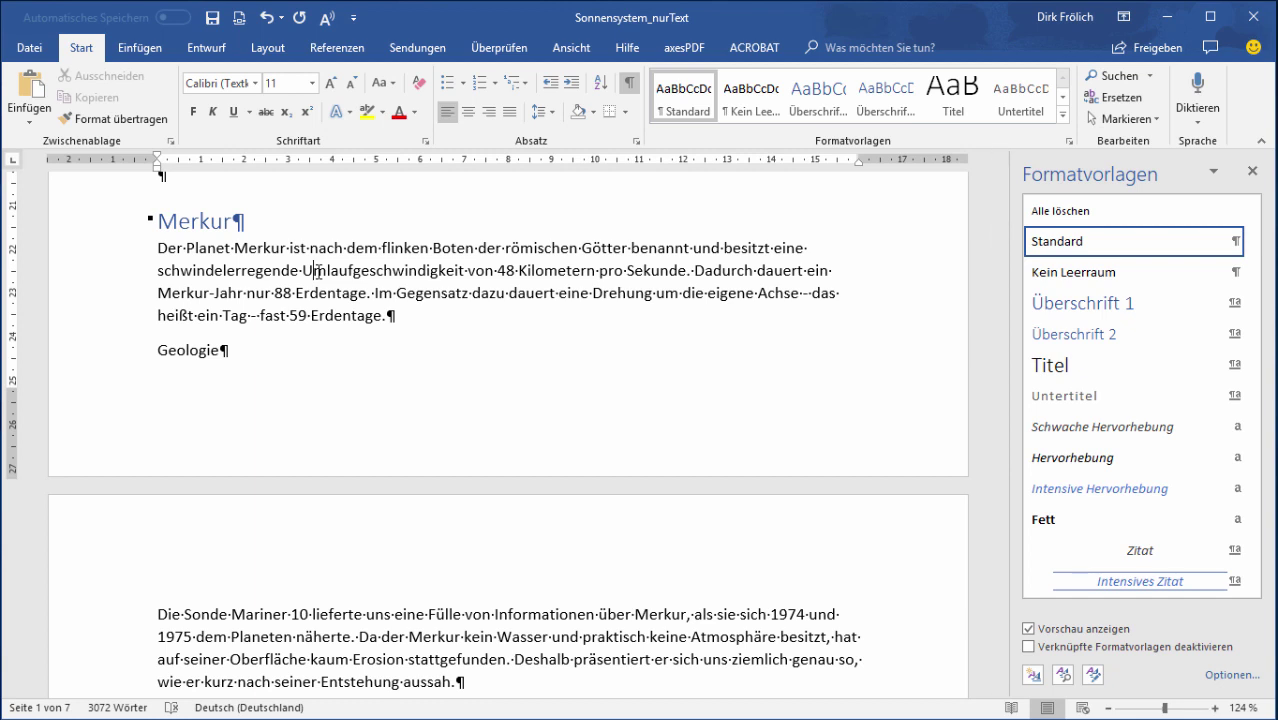
pyautogui.click(198, 350)
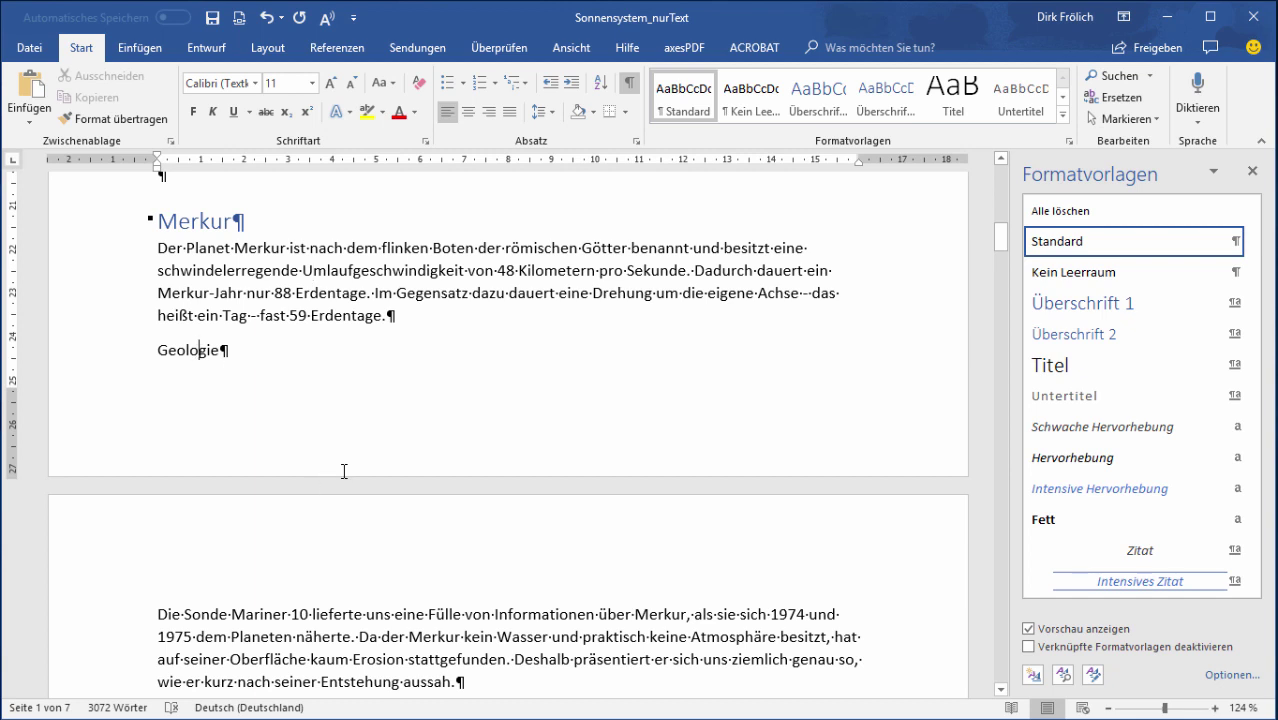
pyautogui.moveTo(1130, 334)
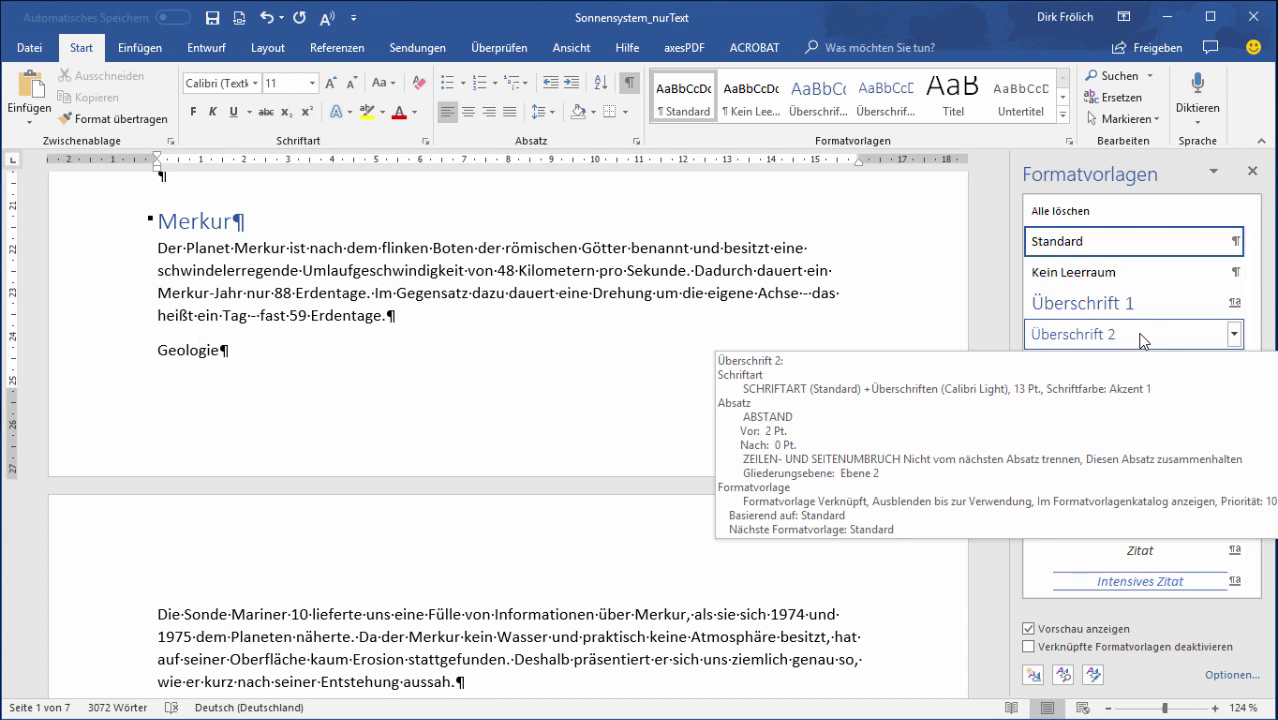
# Apply Überschrift 2 to Geologie, then scroll down and place the cursor in Kern
pyautogui.click(1144, 341)
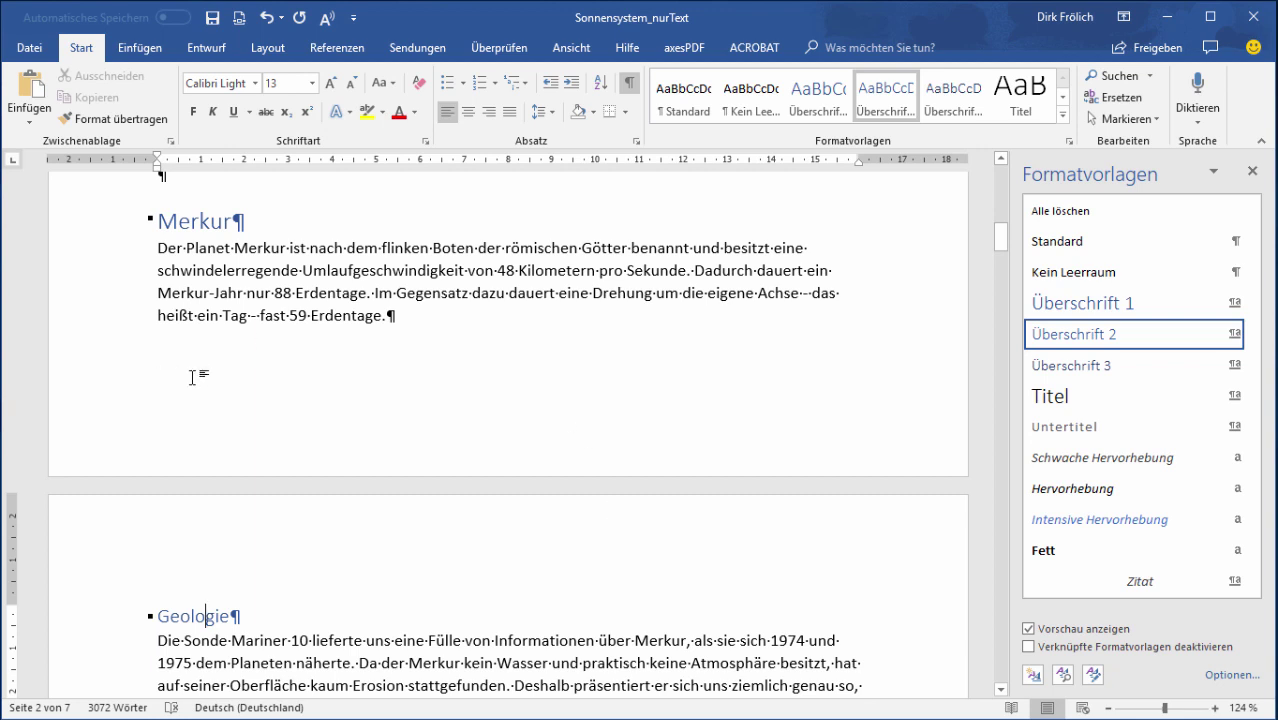
pyautogui.scroll(-2, 192, 377)
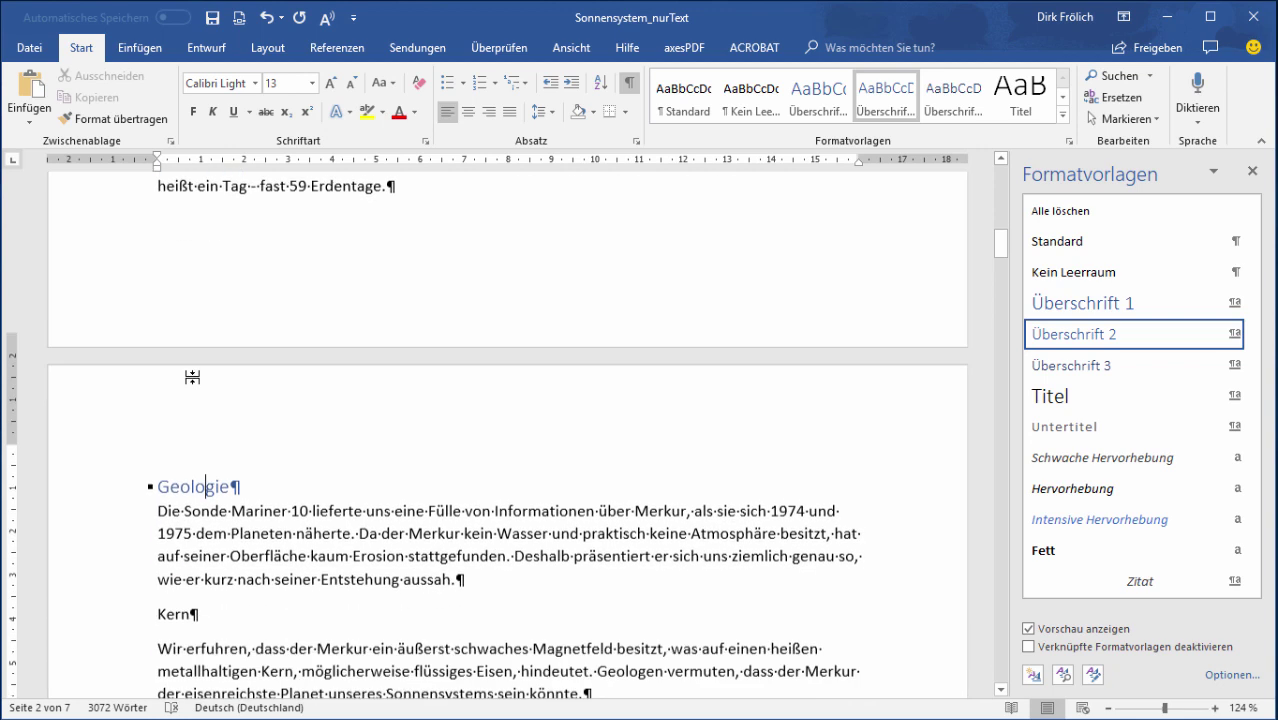
pyautogui.scroll(-2, 192, 377)
pyautogui.scroll(-2, 192, 377)
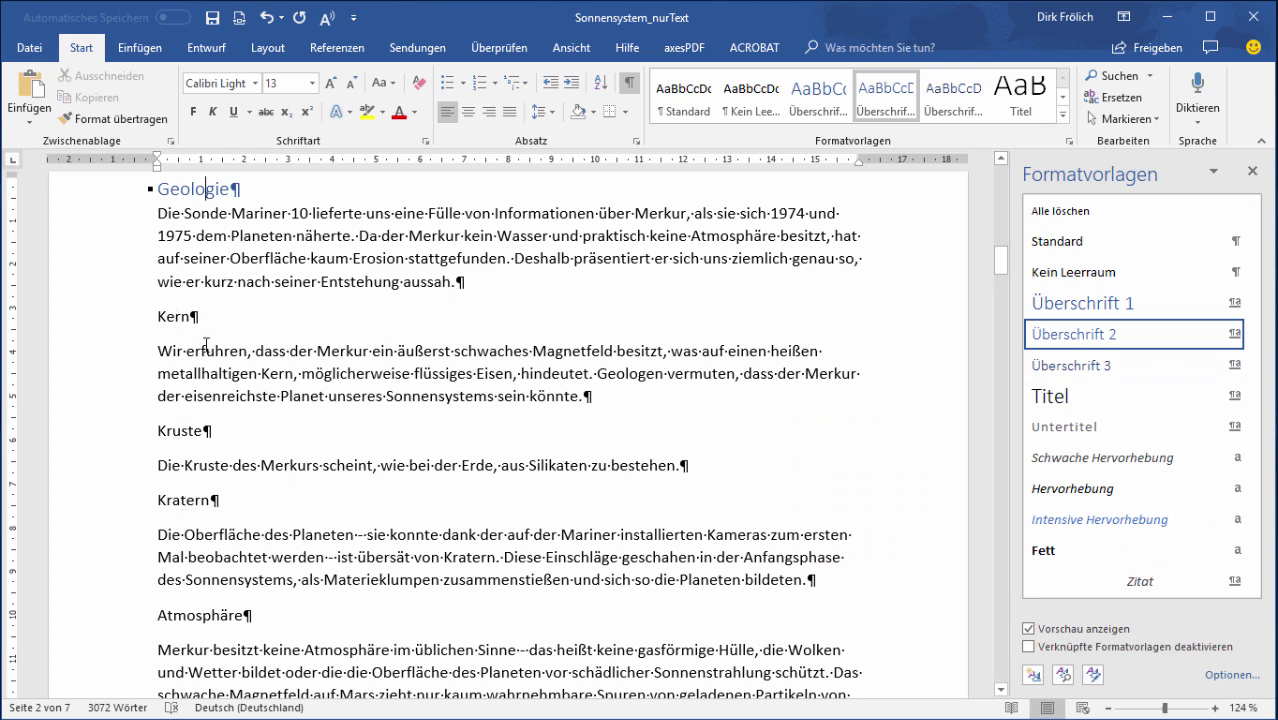
pyautogui.click(176, 318)
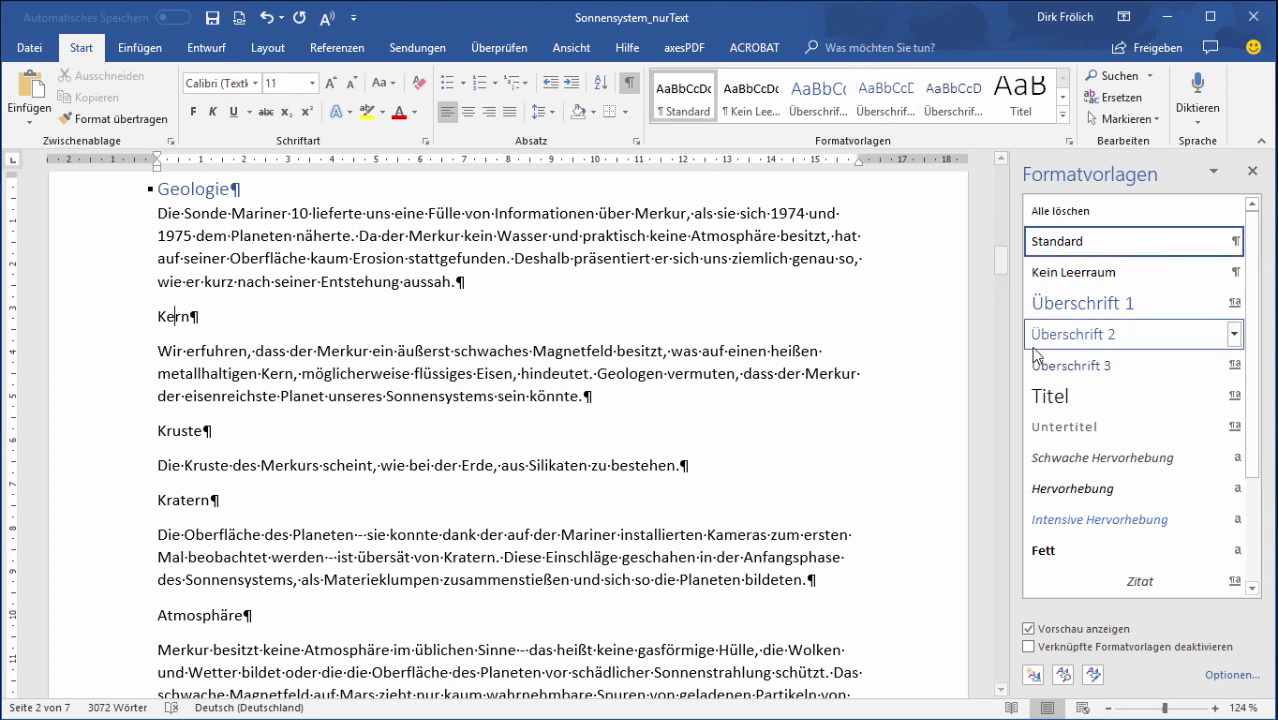
pyautogui.moveTo(1133, 365)
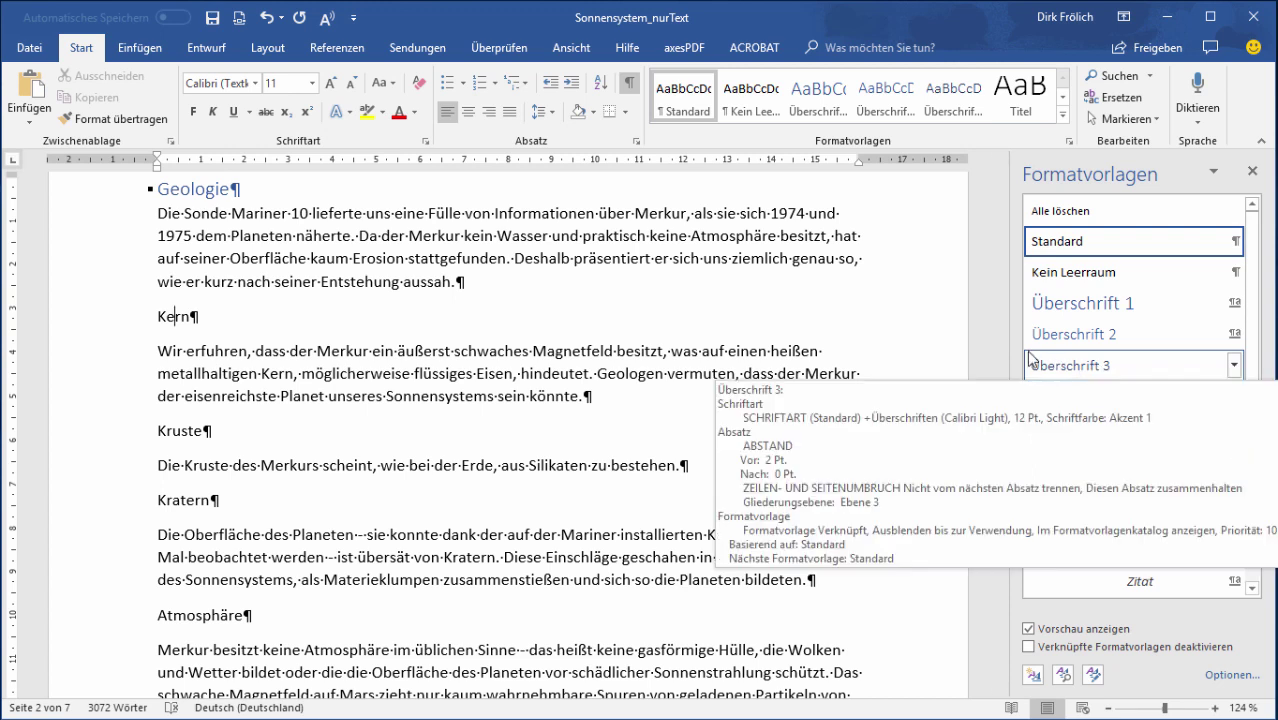
# Apply Überschrift 3 to the Kern, Kruste and Kratern paragraphs
pyautogui.click(1159, 365)
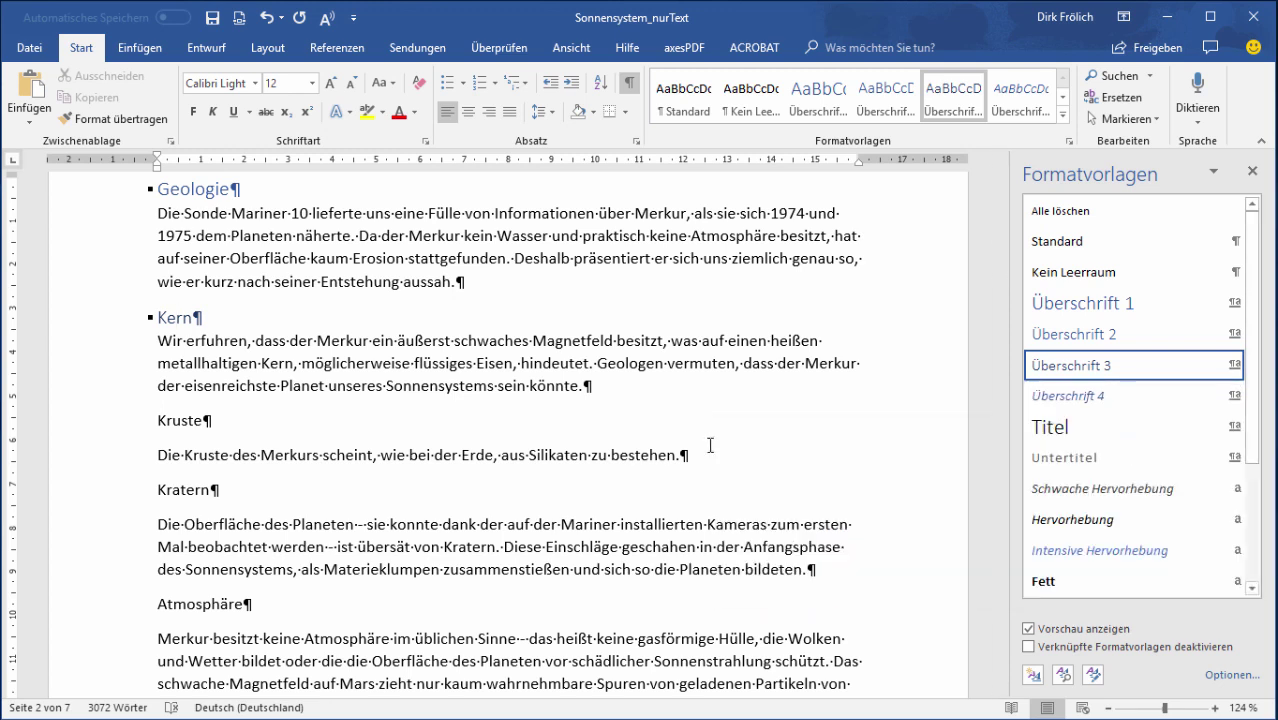
pyautogui.click(171, 420)
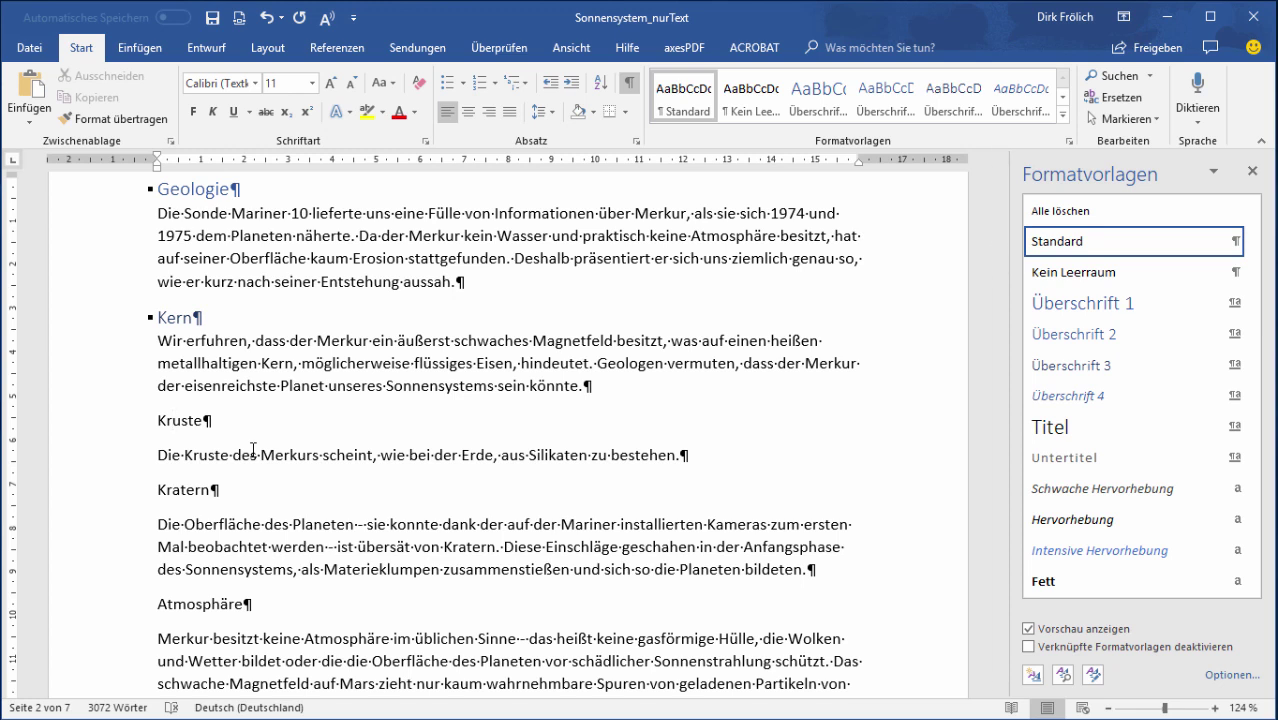
pyautogui.moveTo(1071, 365)
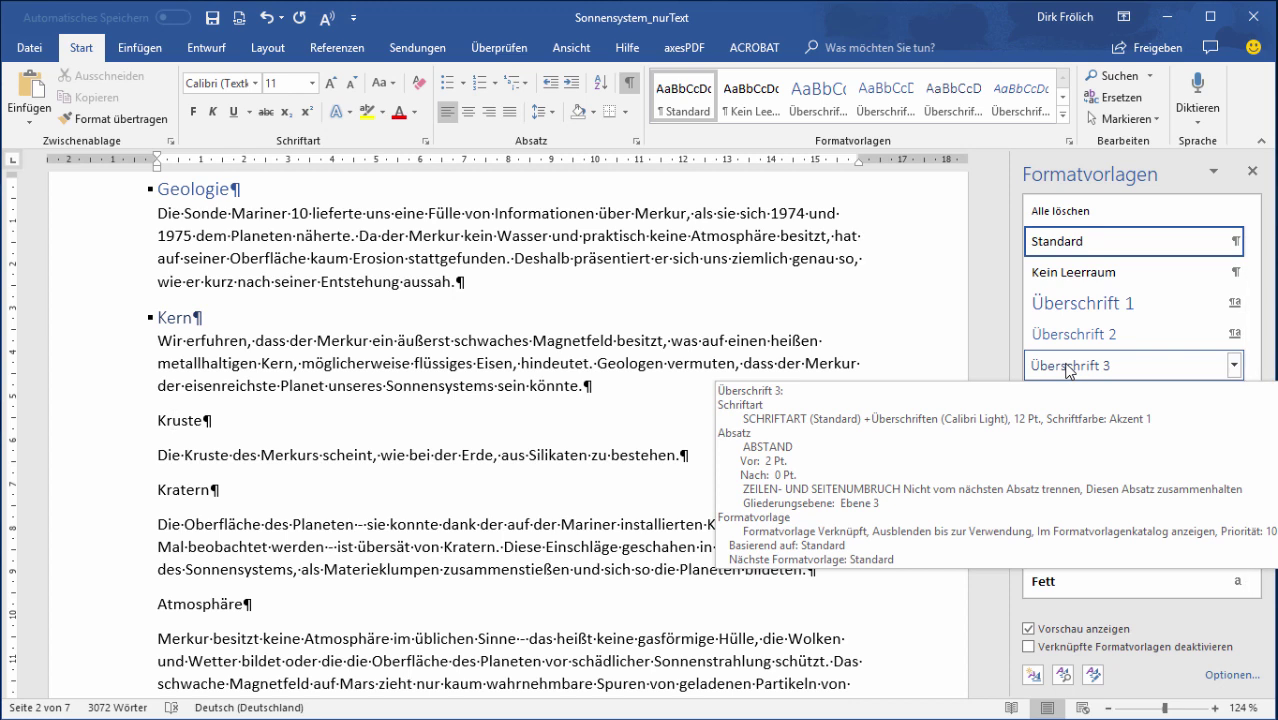
pyautogui.click(1068, 366)
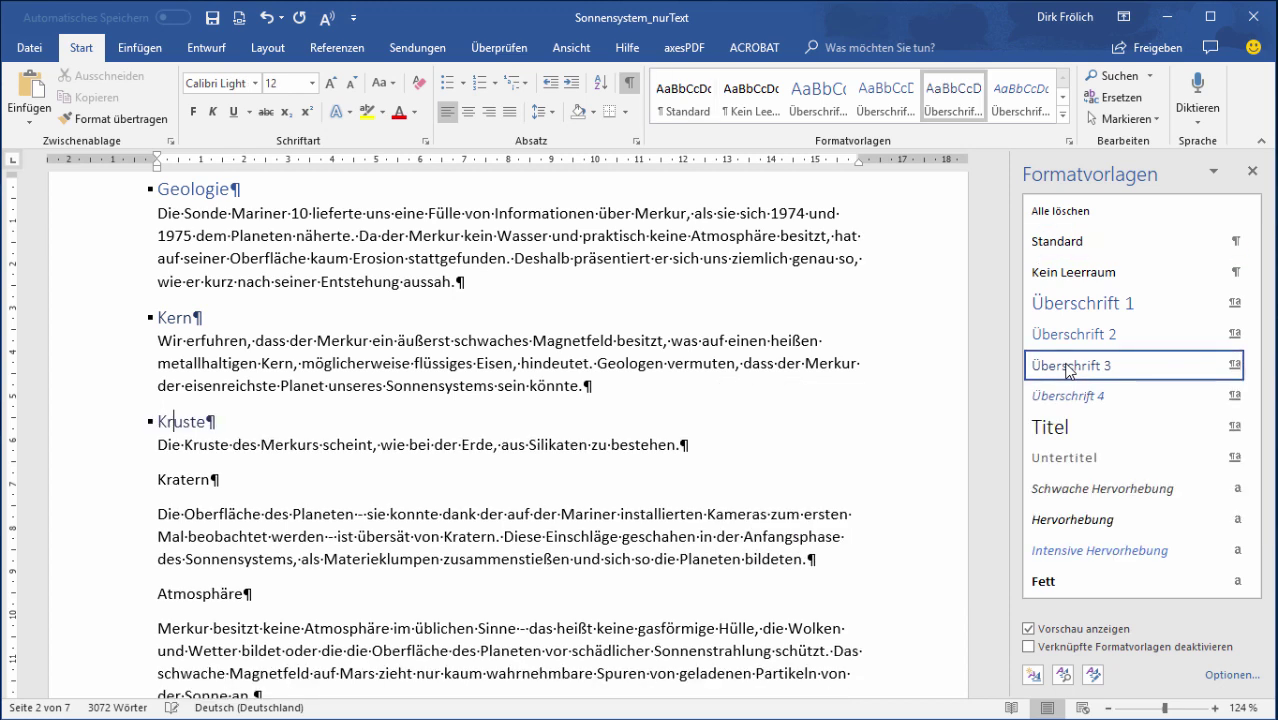
pyautogui.click(196, 480)
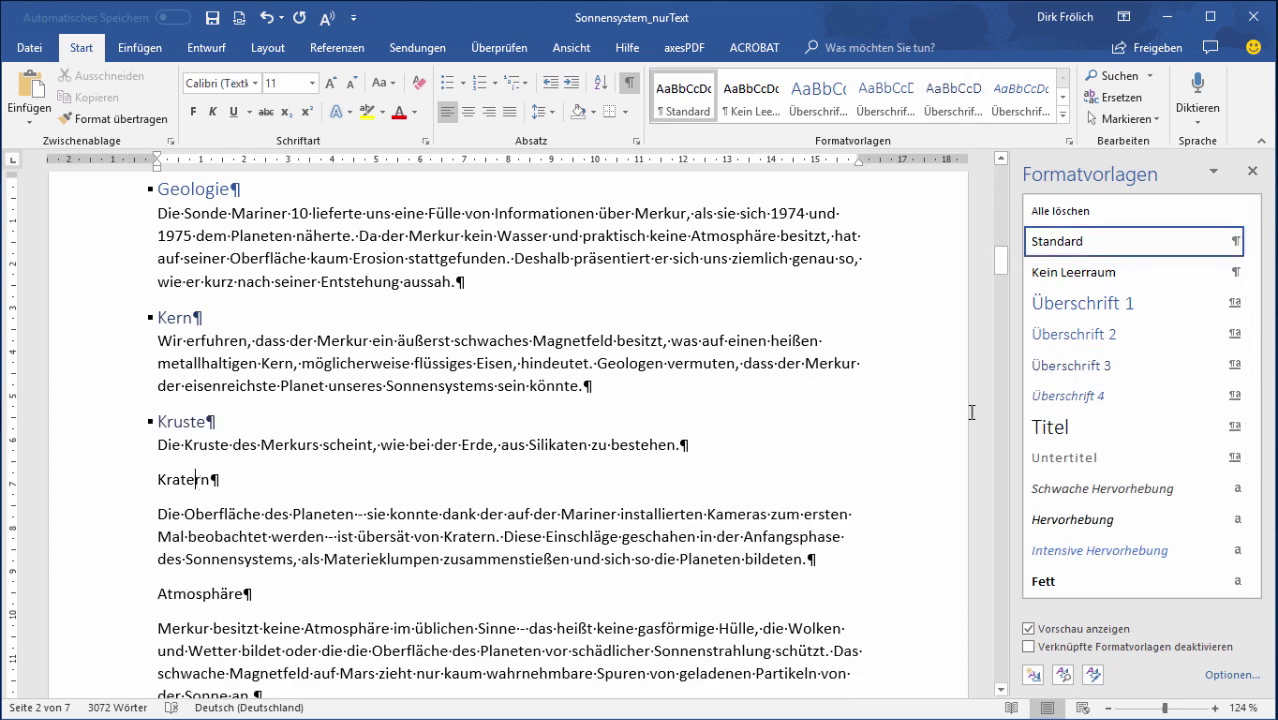
pyautogui.click(1110, 367)
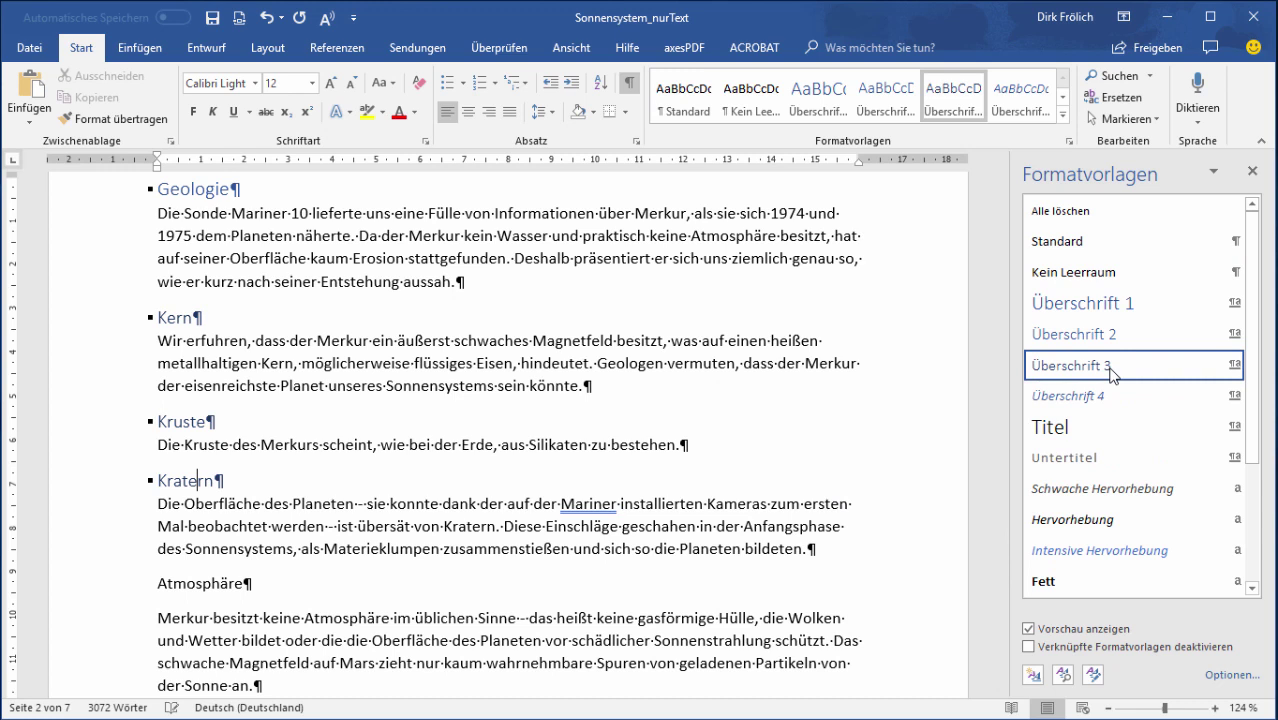
# Make Merkur's Atmosphäre an Überschrift 2 heading and move the cursor to Venus
pyautogui.click(195, 584)
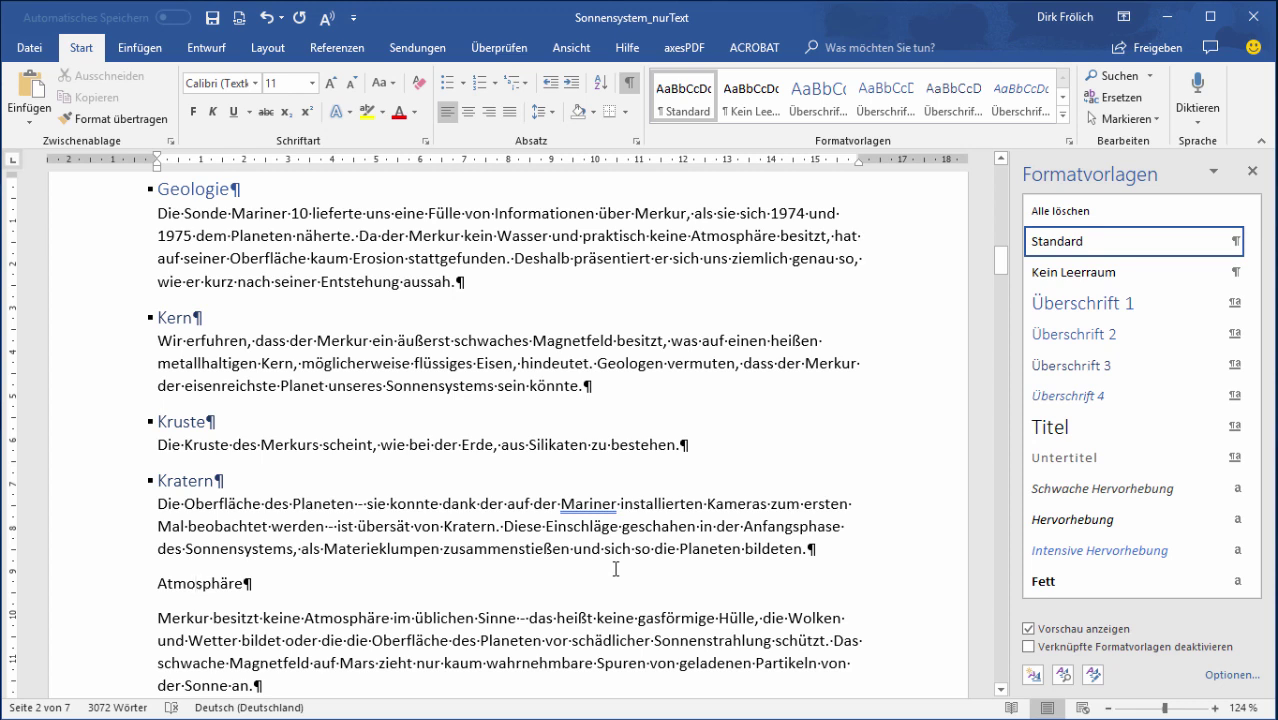
pyautogui.click(174, 583)
pyautogui.moveTo(1120, 334)
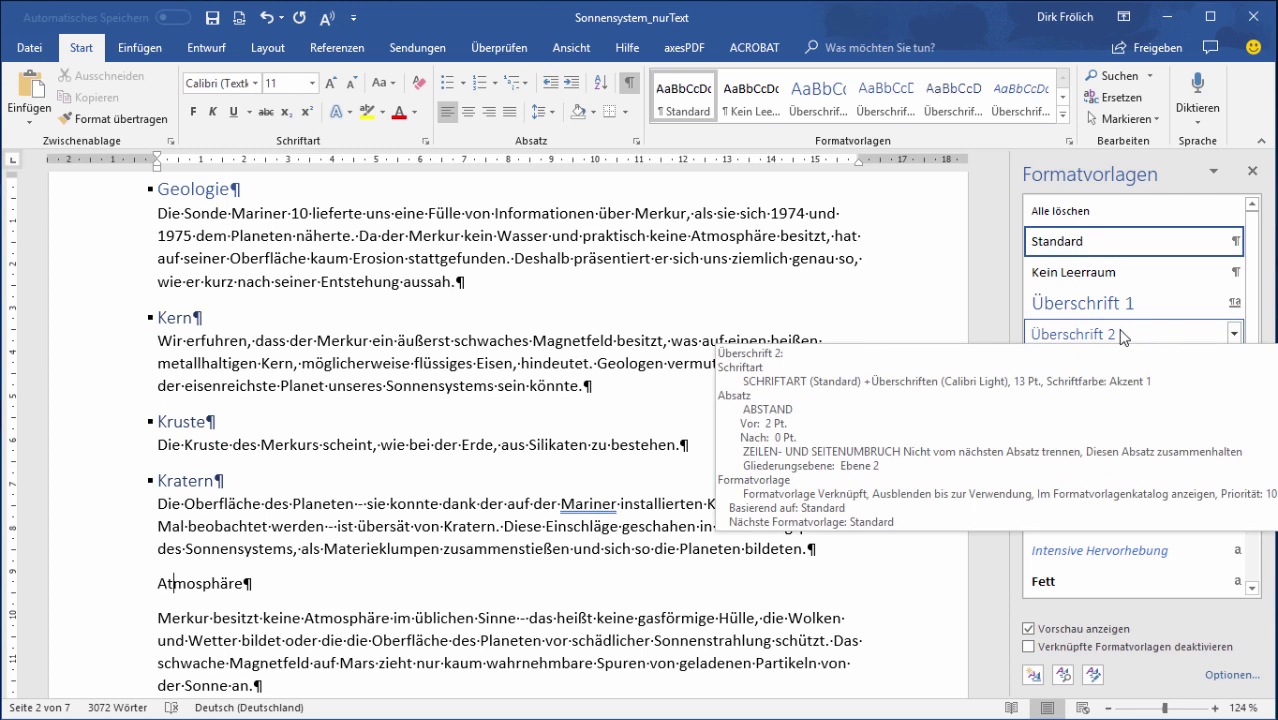
pyautogui.click(1121, 335)
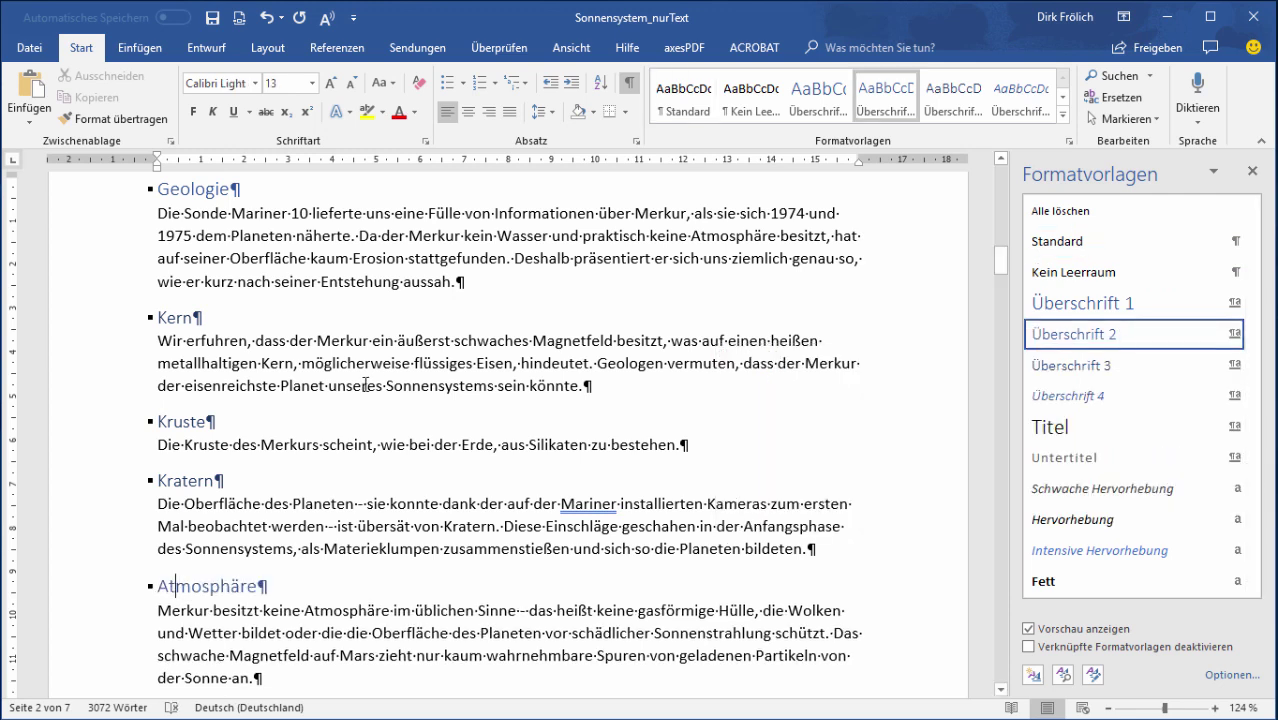
pyautogui.scroll(-3, 366, 385)
pyautogui.scroll(-4, 370, 385)
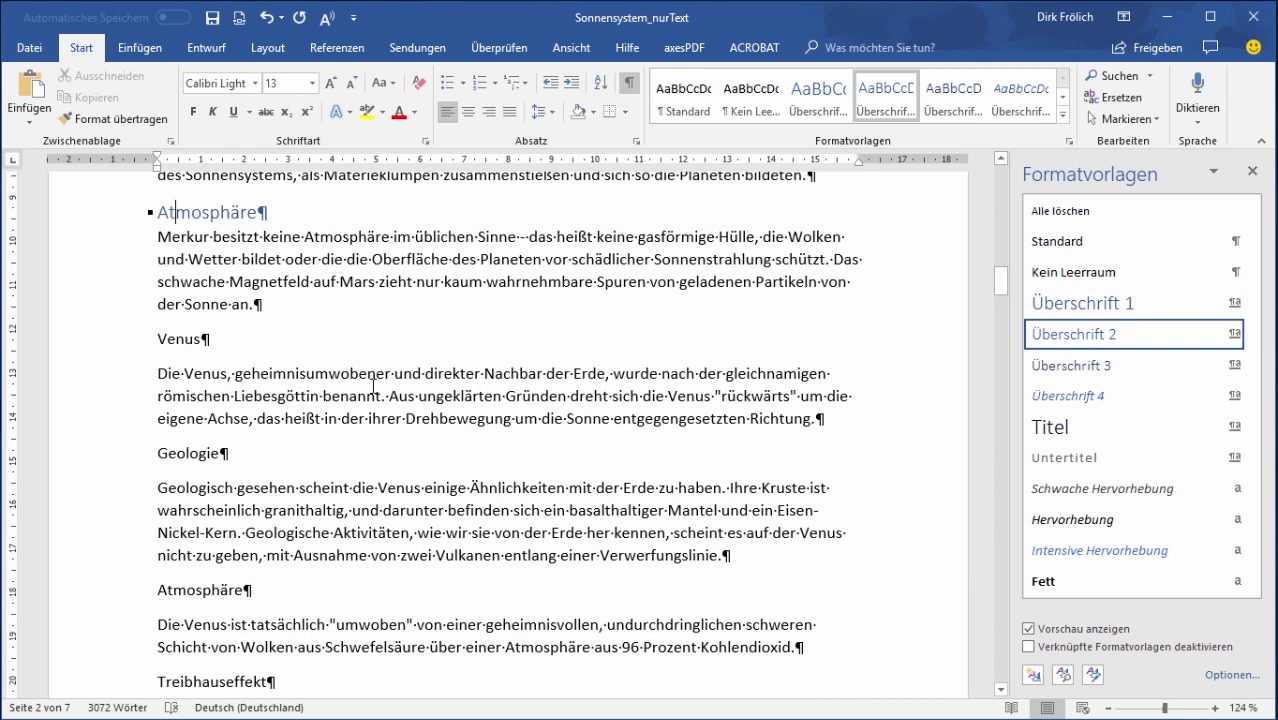
pyautogui.click(172, 340)
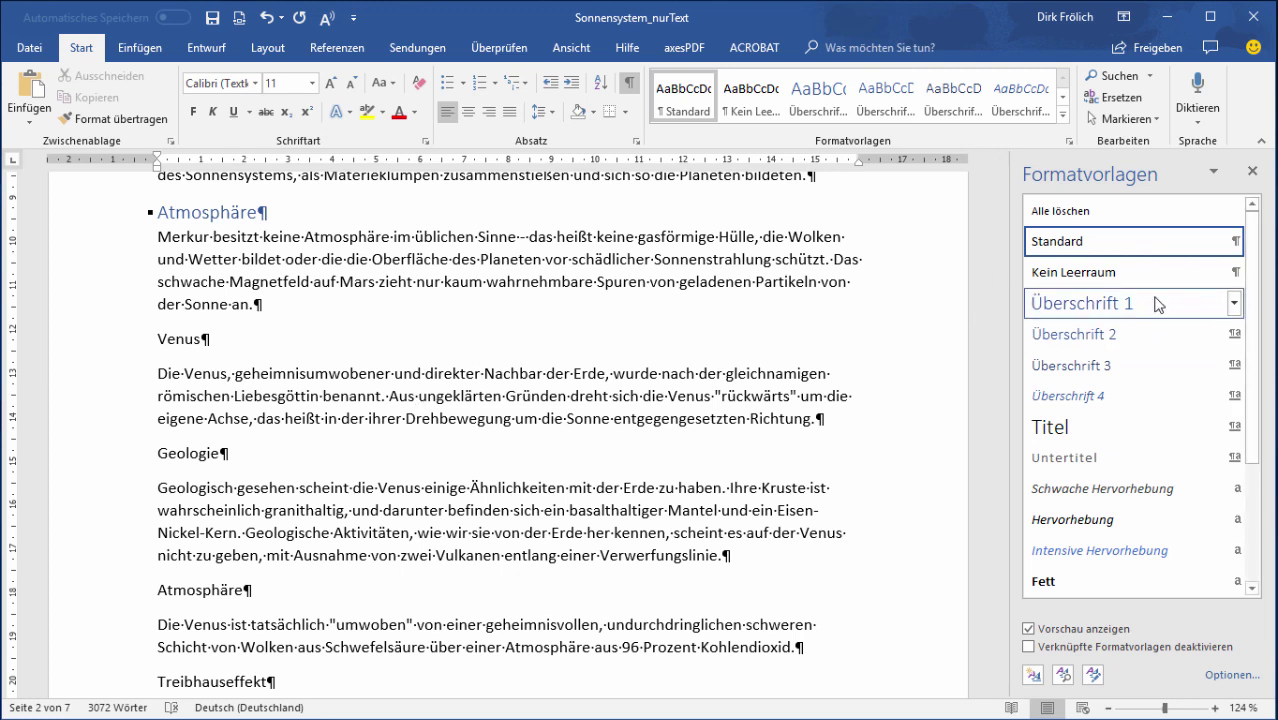
pyautogui.moveTo(1134, 303)
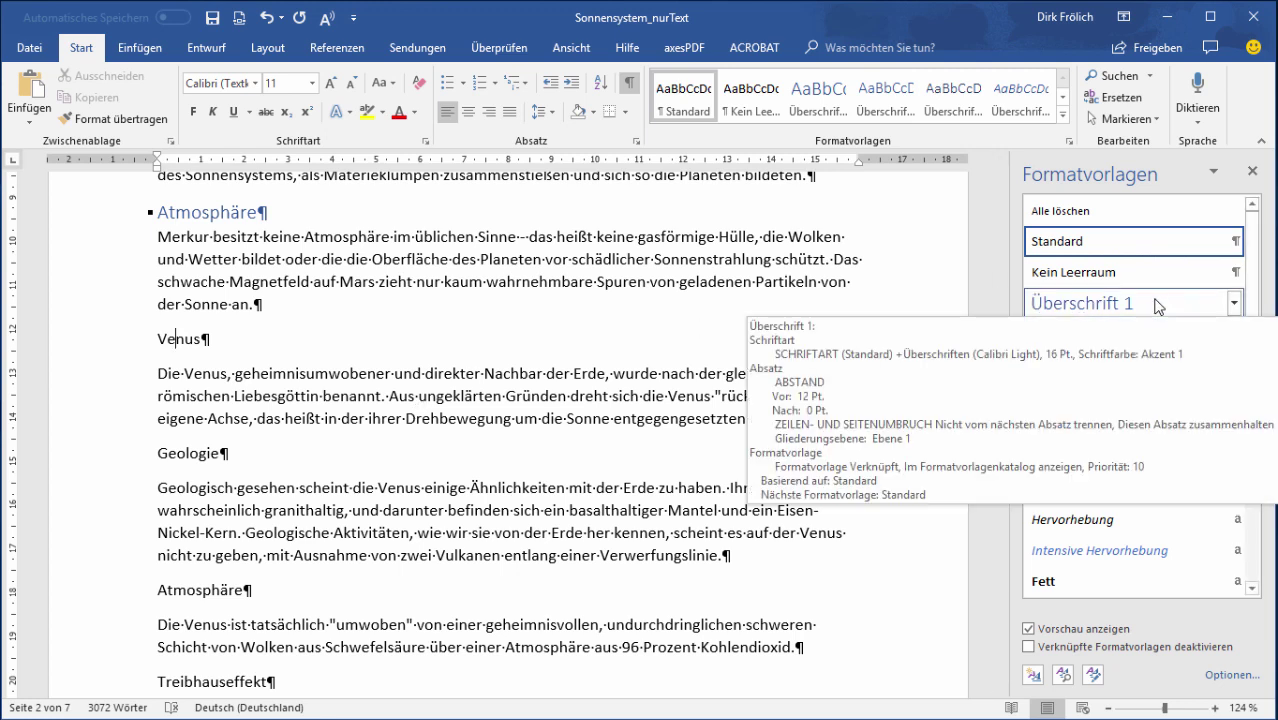
# Make Venus an Überschrift 1 heading and its Geologie and Atmosphäre Überschrift 2 headings
pyautogui.click(1157, 306)
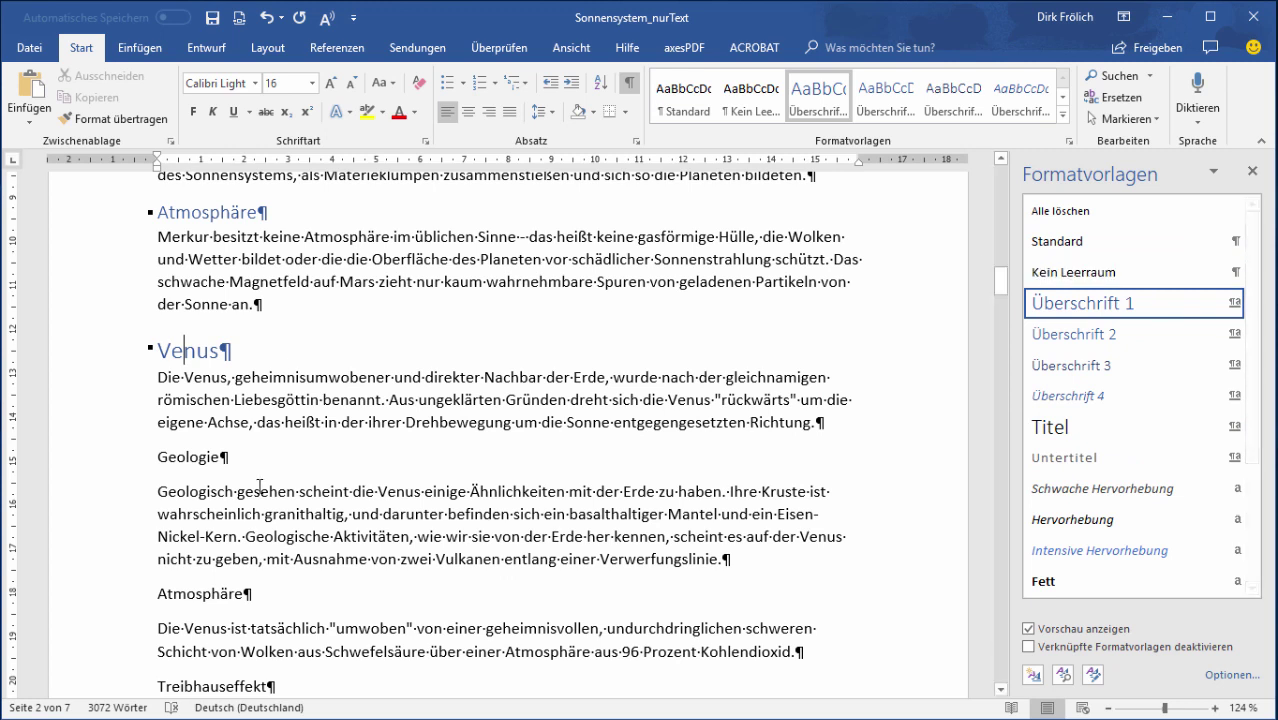
pyautogui.click(177, 456)
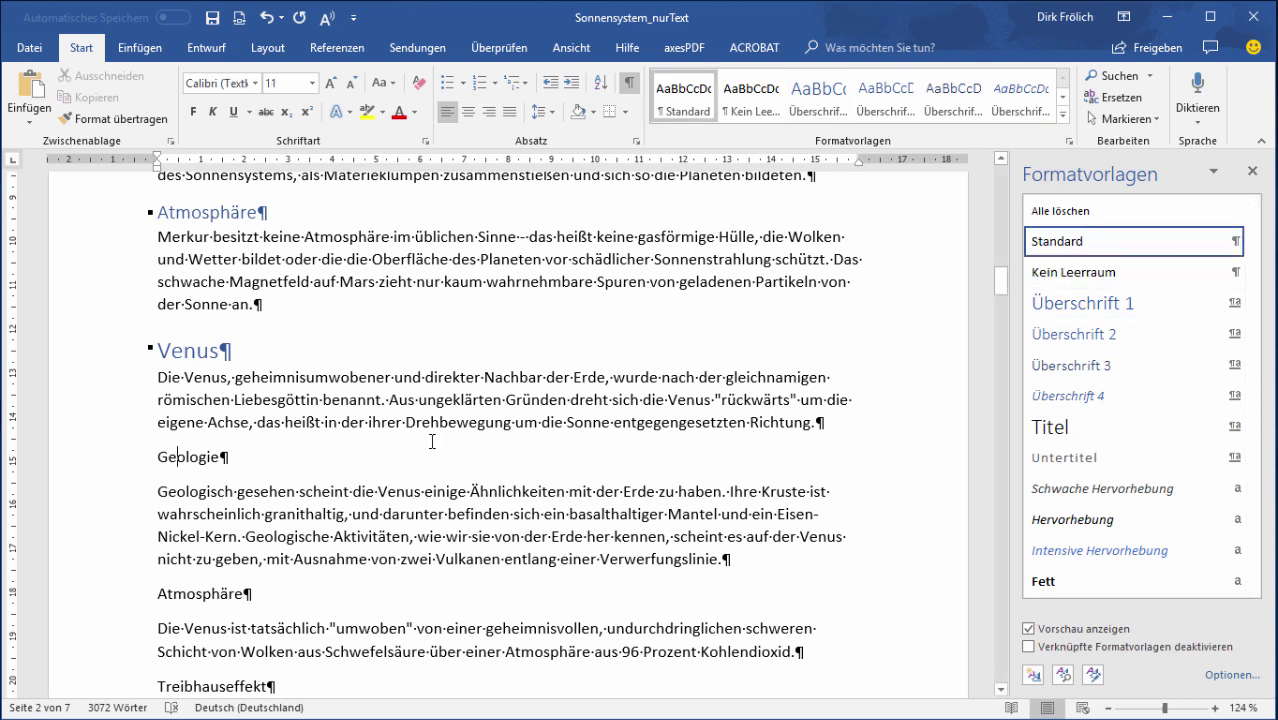
pyautogui.click(1133, 344)
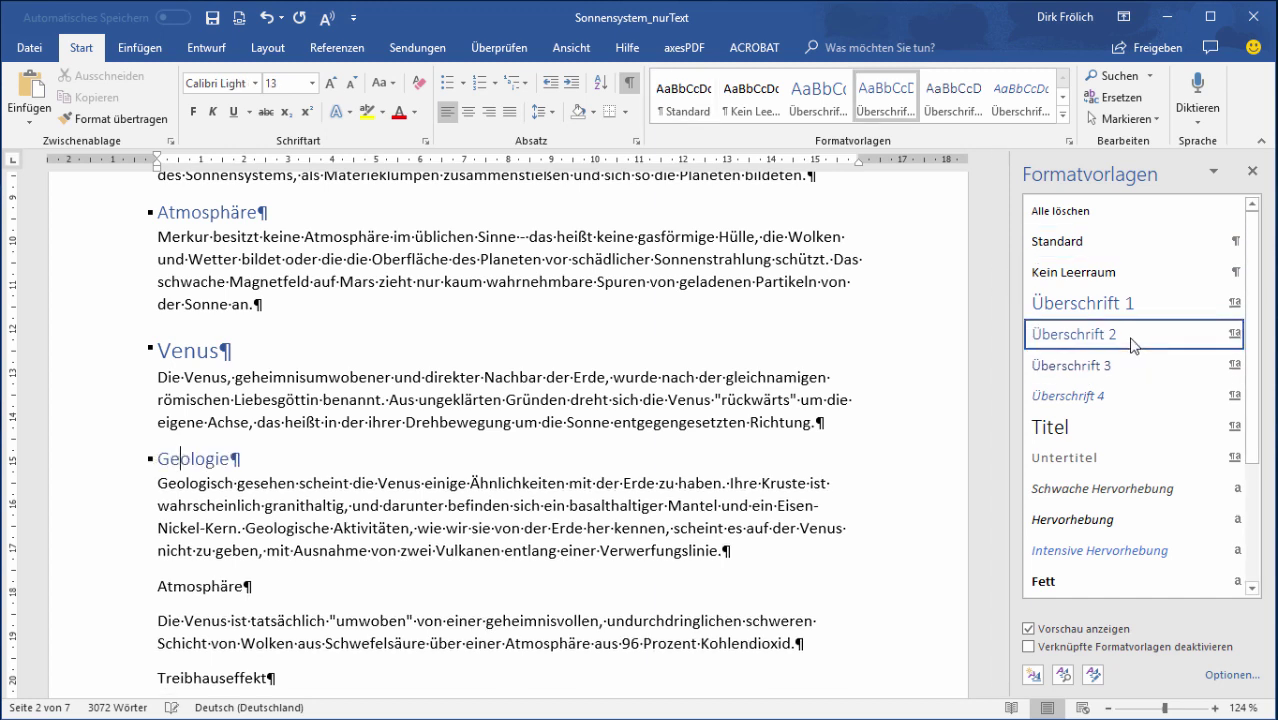
pyautogui.click(213, 586)
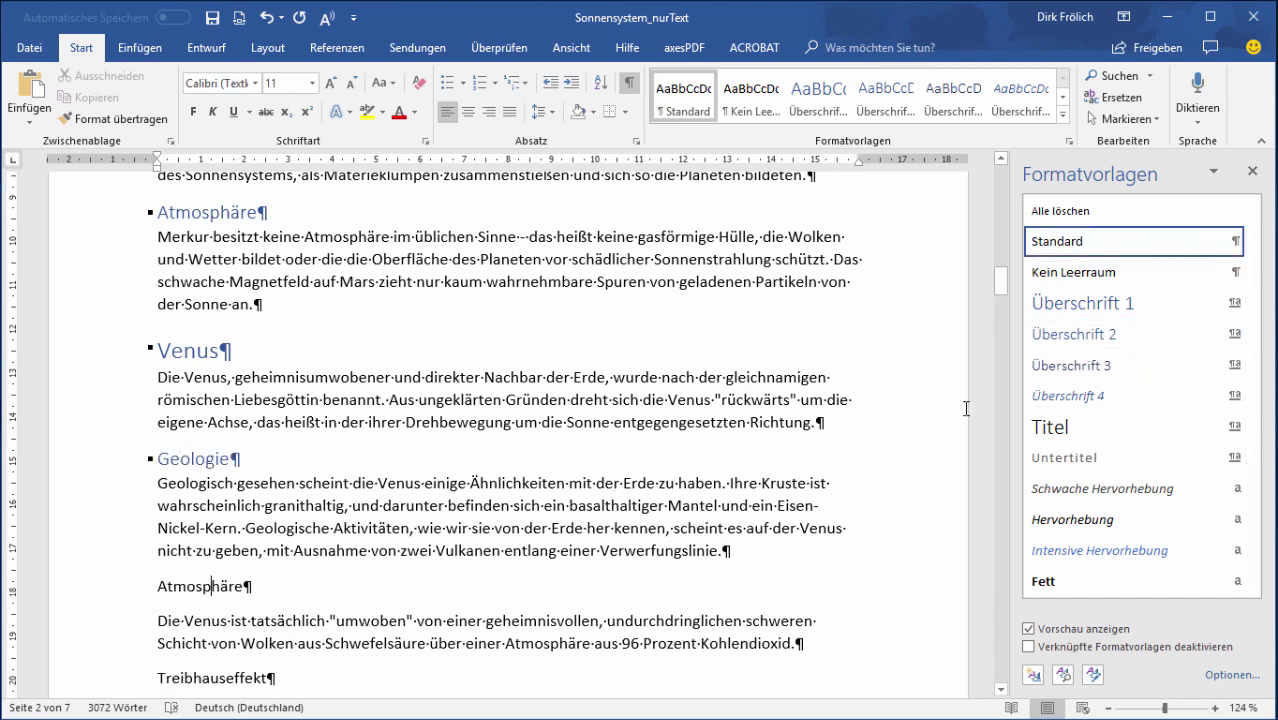
pyautogui.click(1099, 340)
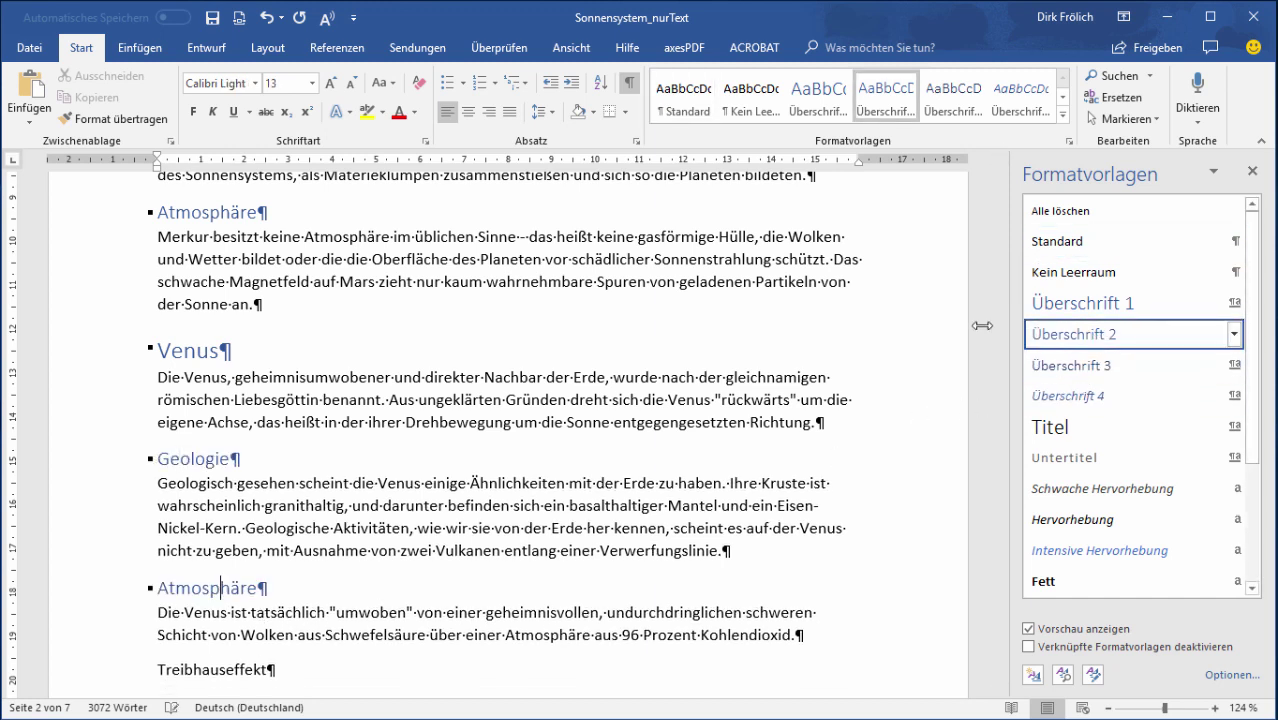
# Apply Überschrift 3 to Treibhauseffekt and Druck in der Atmosphäre, then scroll down to Erde
pyautogui.click(182, 668)
pyautogui.scroll(-4, 478, 557)
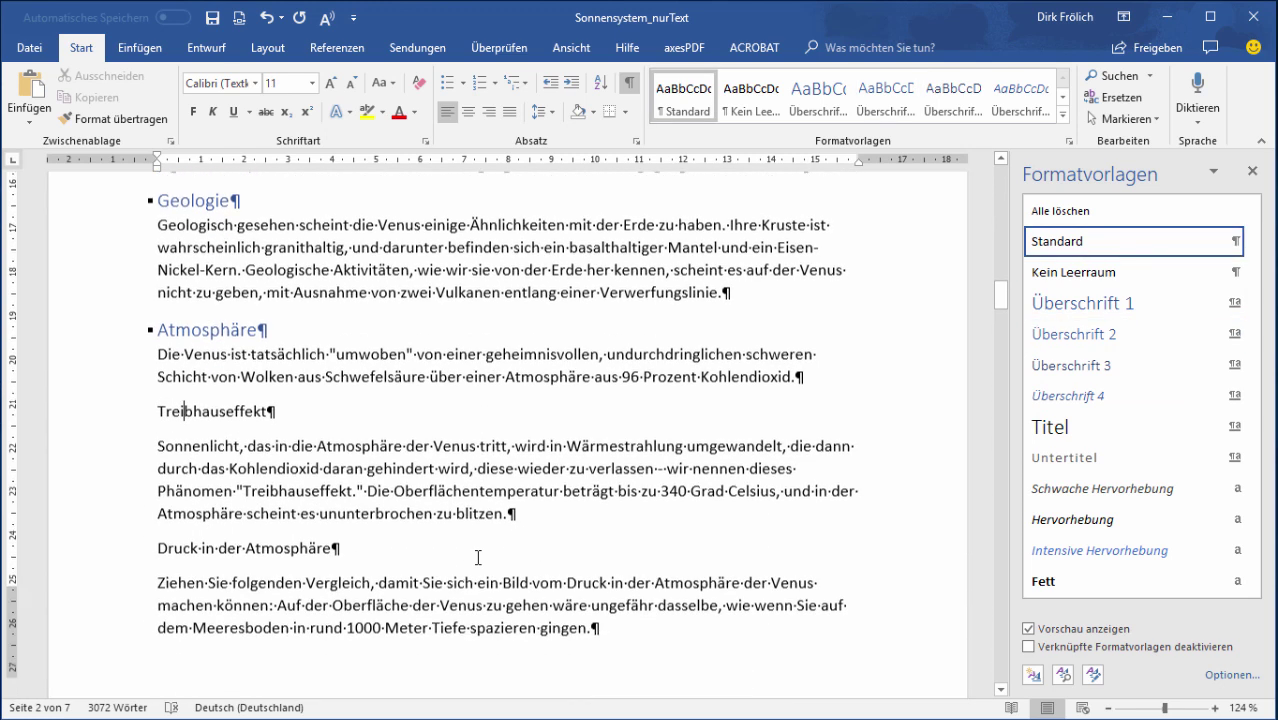
pyautogui.scroll(-1, 478, 557)
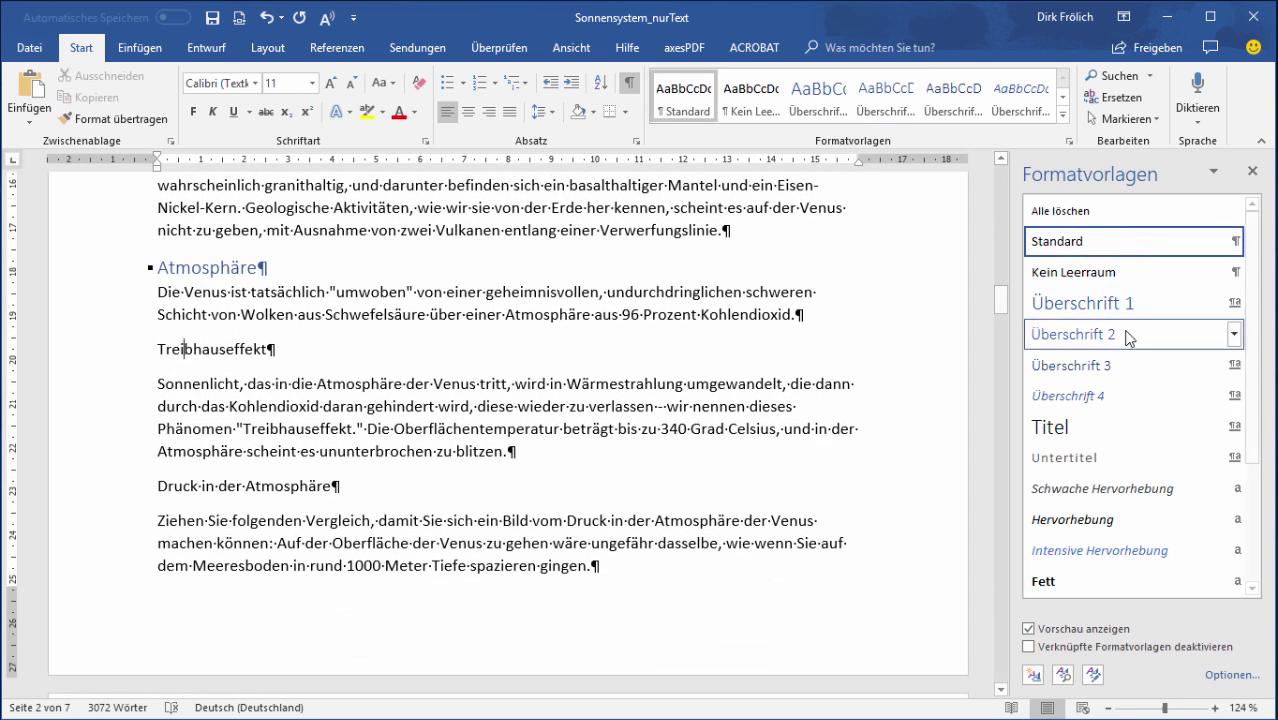
pyautogui.moveTo(1118, 365)
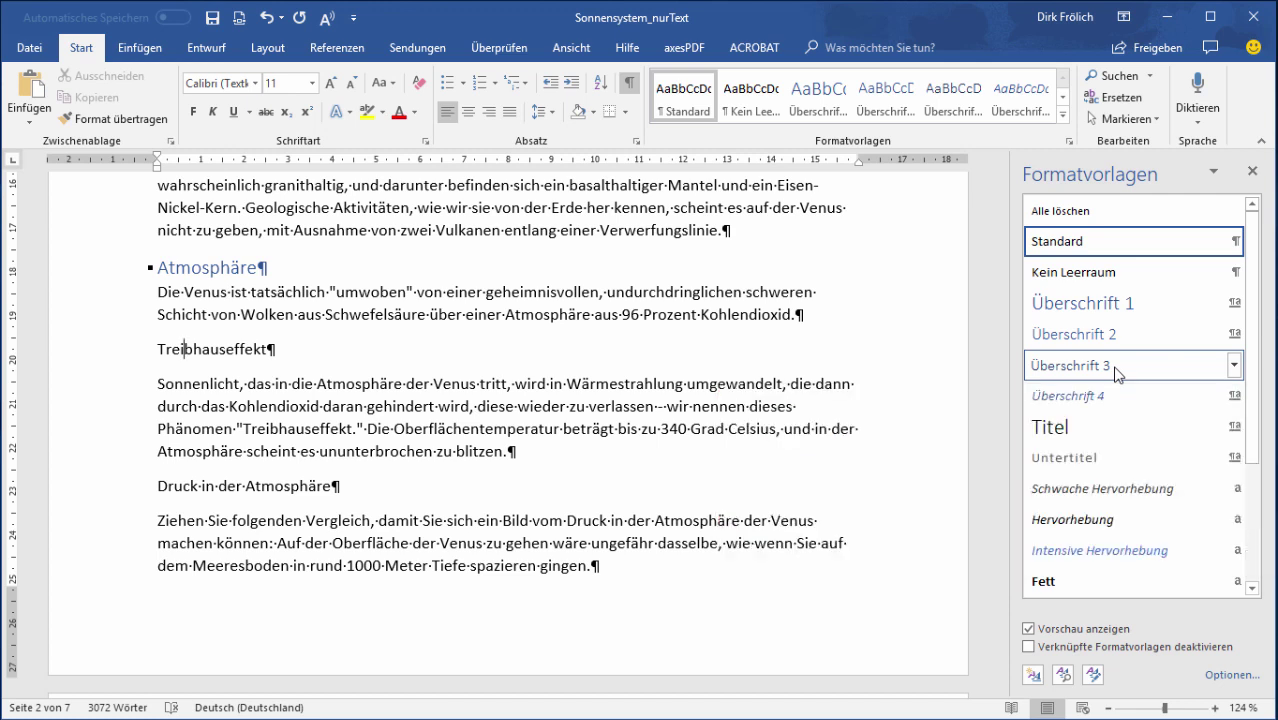
pyautogui.click(1117, 366)
pyautogui.click(287, 476)
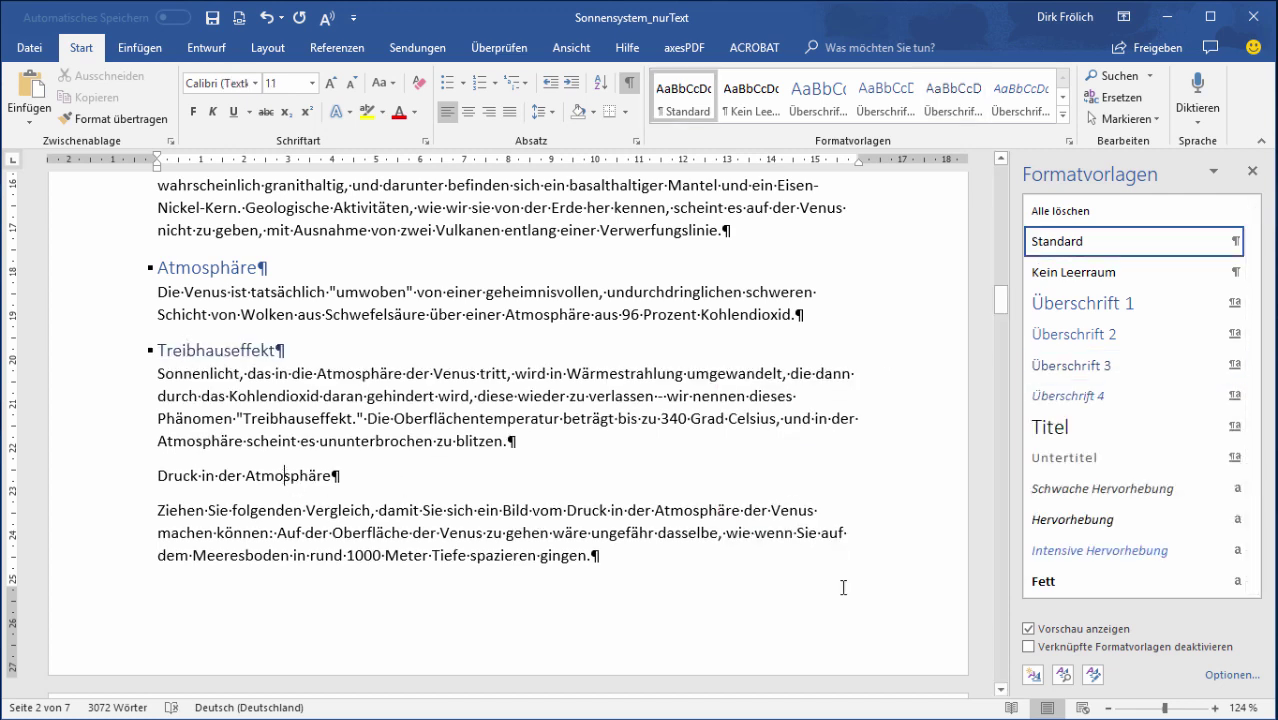
pyautogui.click(1117, 366)
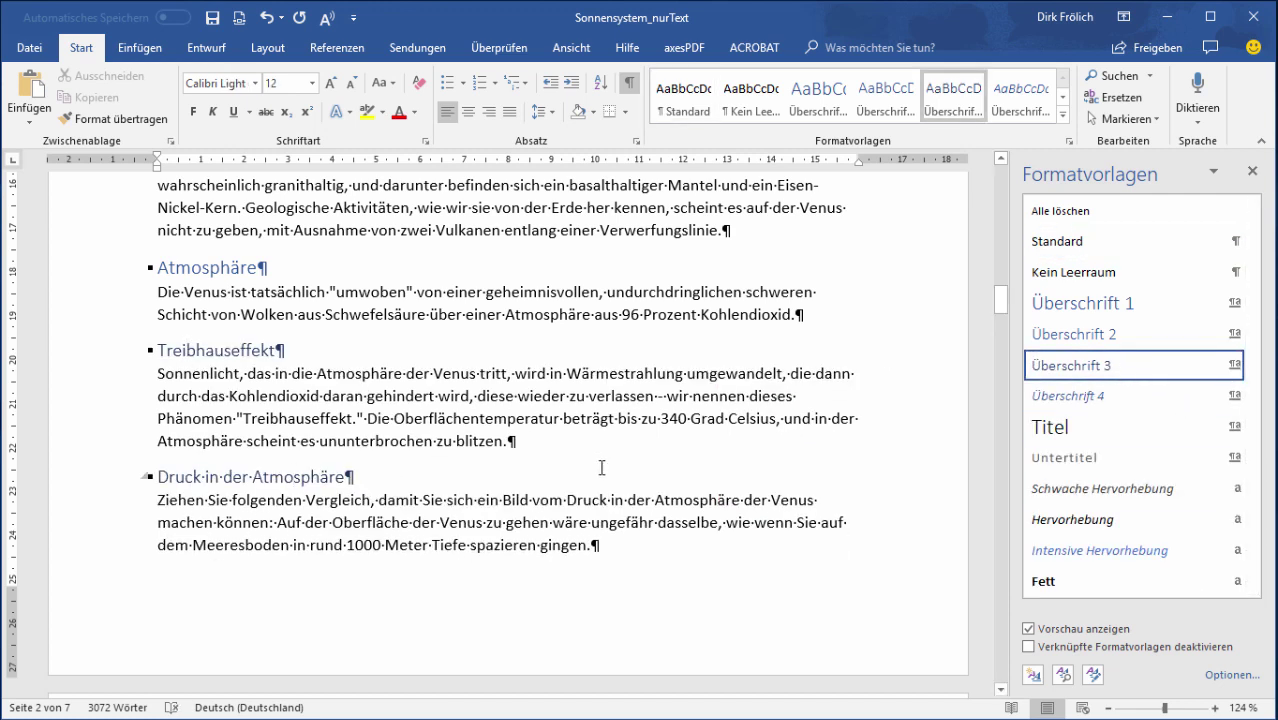
pyautogui.scroll(-2, 600, 456)
pyautogui.scroll(-3, 600, 460)
pyautogui.scroll(1, 601, 467)
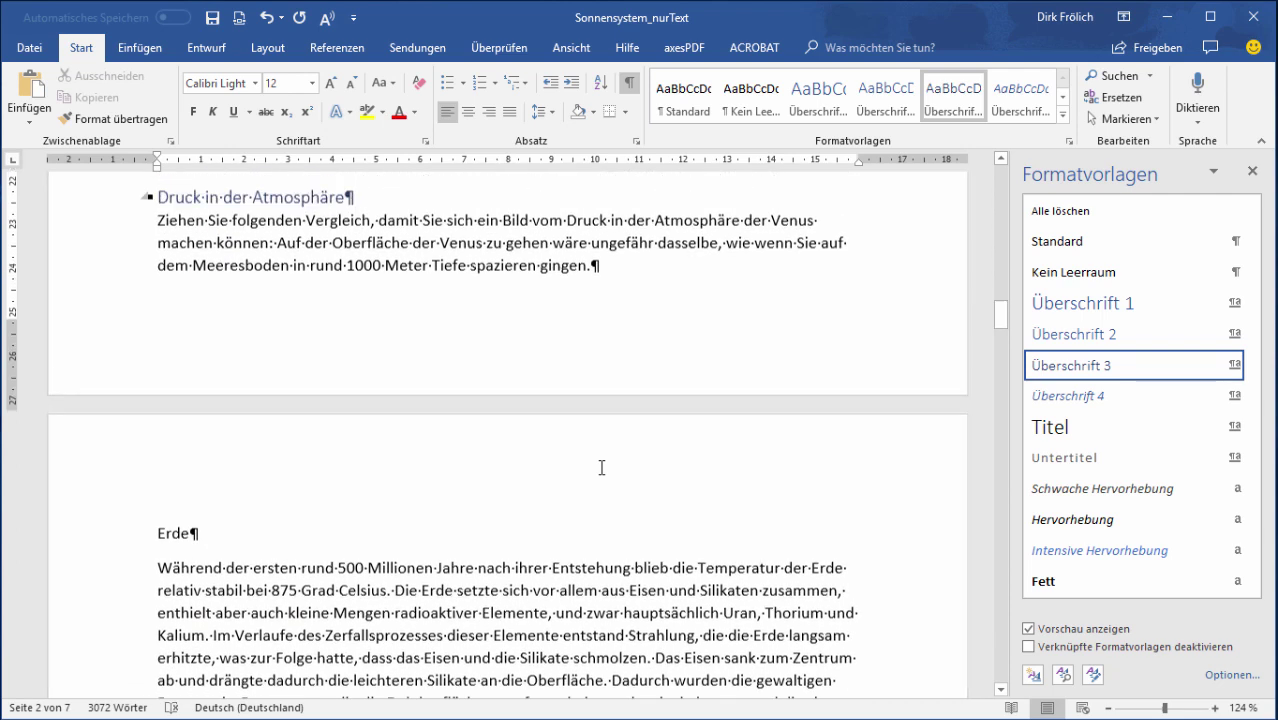
pyautogui.scroll(2, 601, 467)
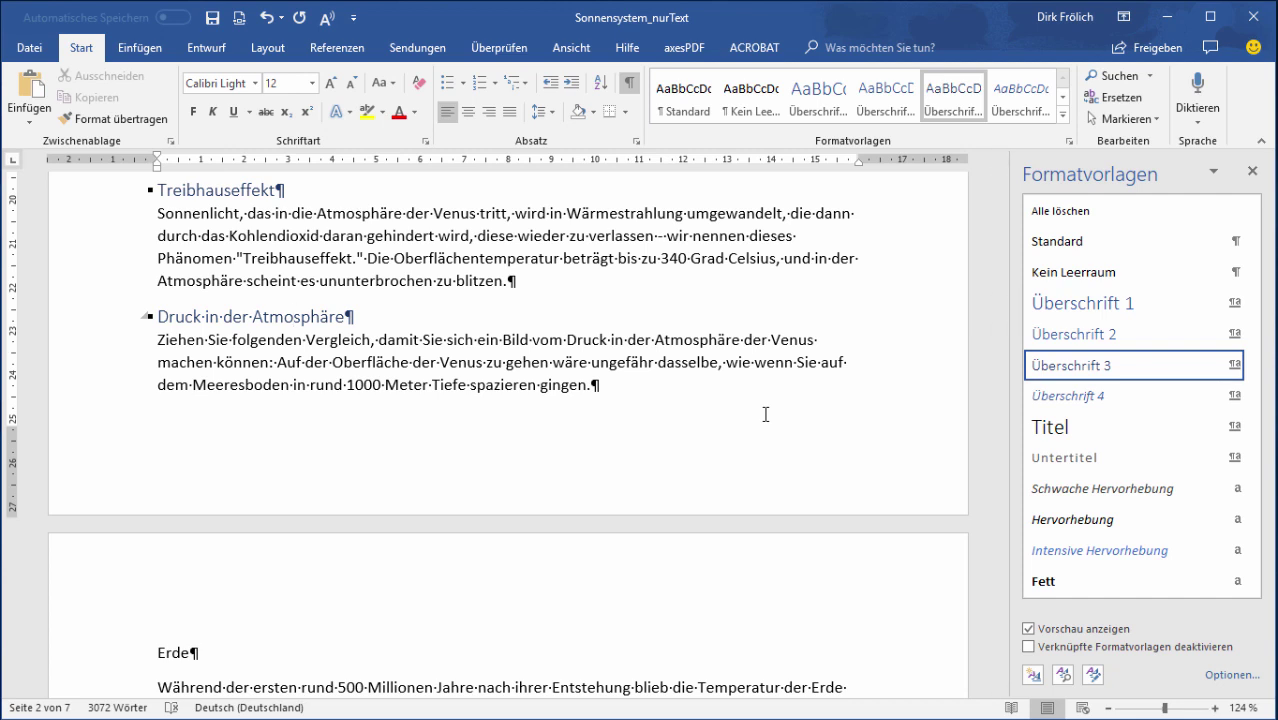
pyautogui.scroll(-1, 765, 414)
pyautogui.scroll(-4, 765, 414)
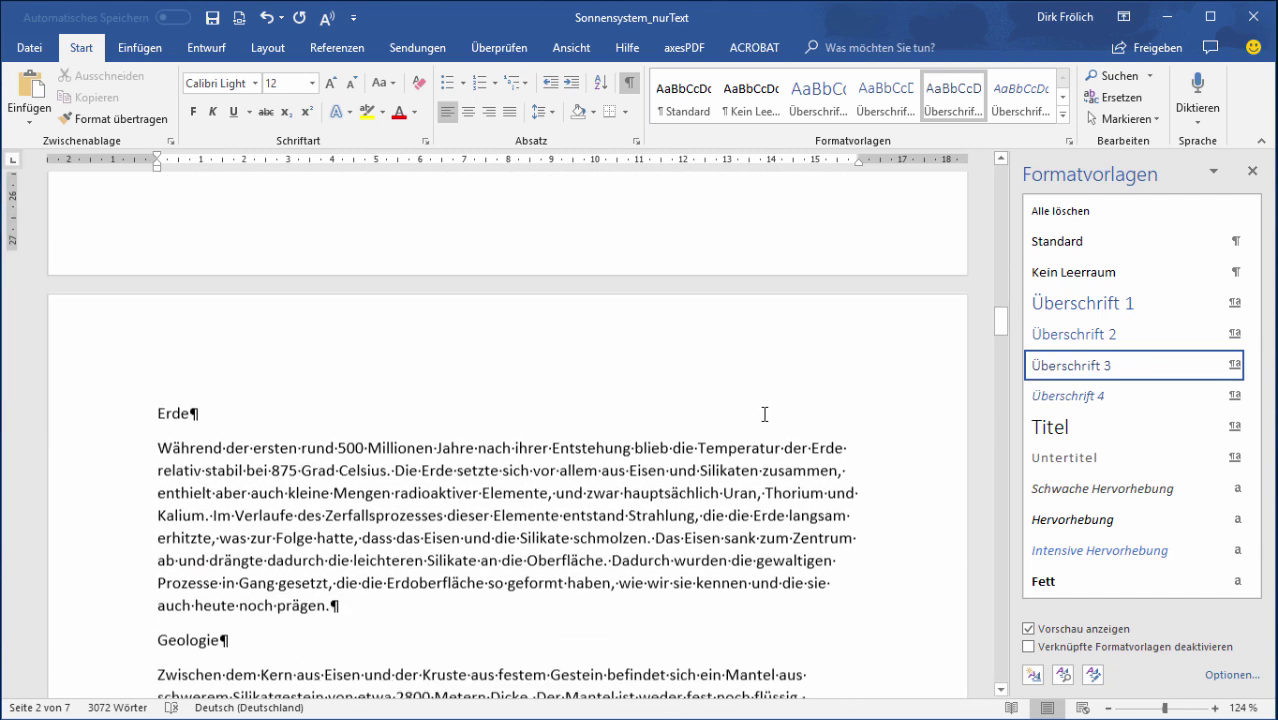
# Apply Überschrift 1 to Erde and Überschrift 2 to its Geologie line
pyautogui.click(174, 330)
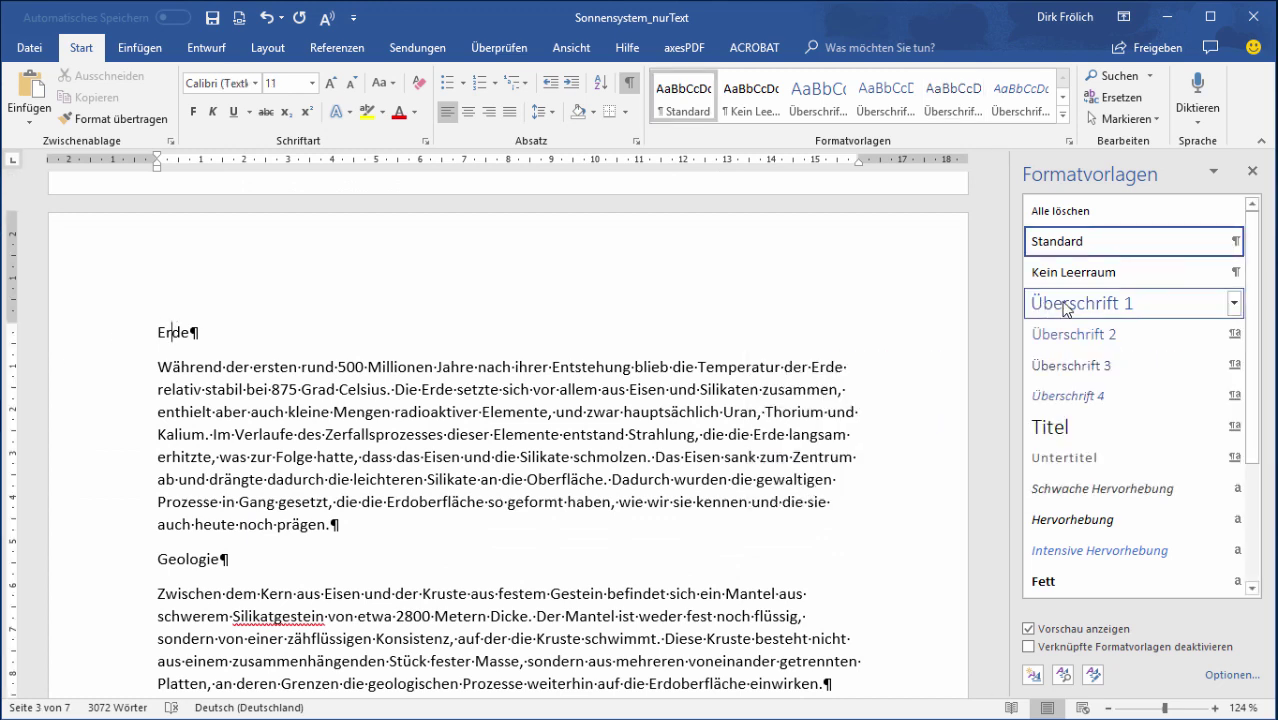
pyautogui.click(1127, 303)
pyautogui.click(180, 560)
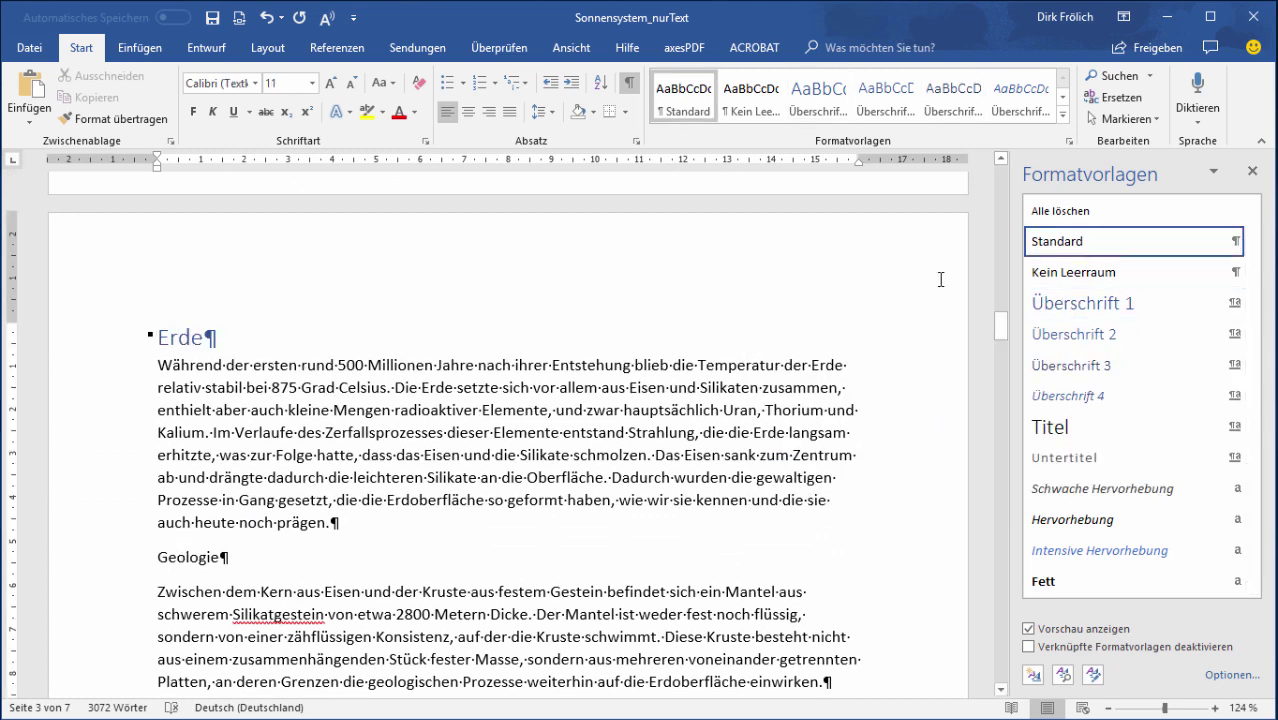
pyautogui.click(1127, 334)
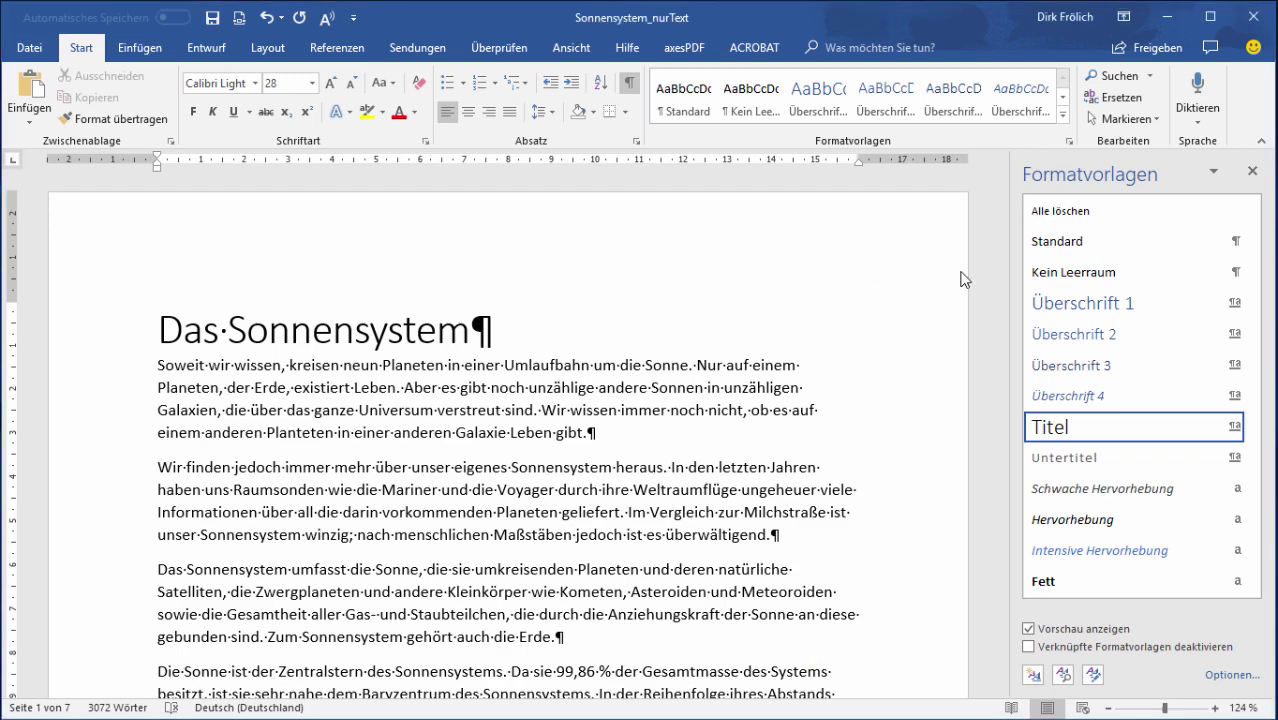
pyautogui.moveTo(1004, 186); pyautogui.dragTo(1021, 456)
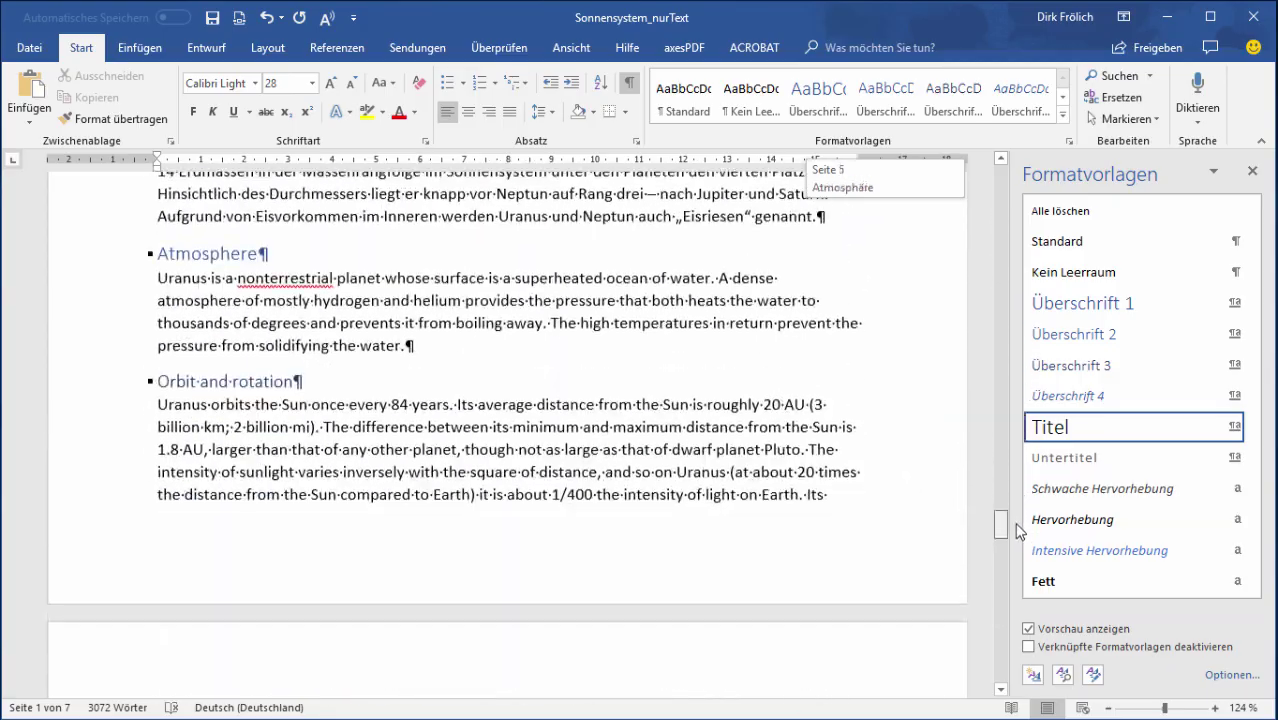
pyautogui.moveTo(1021, 456); pyautogui.dragTo(1000, 632)
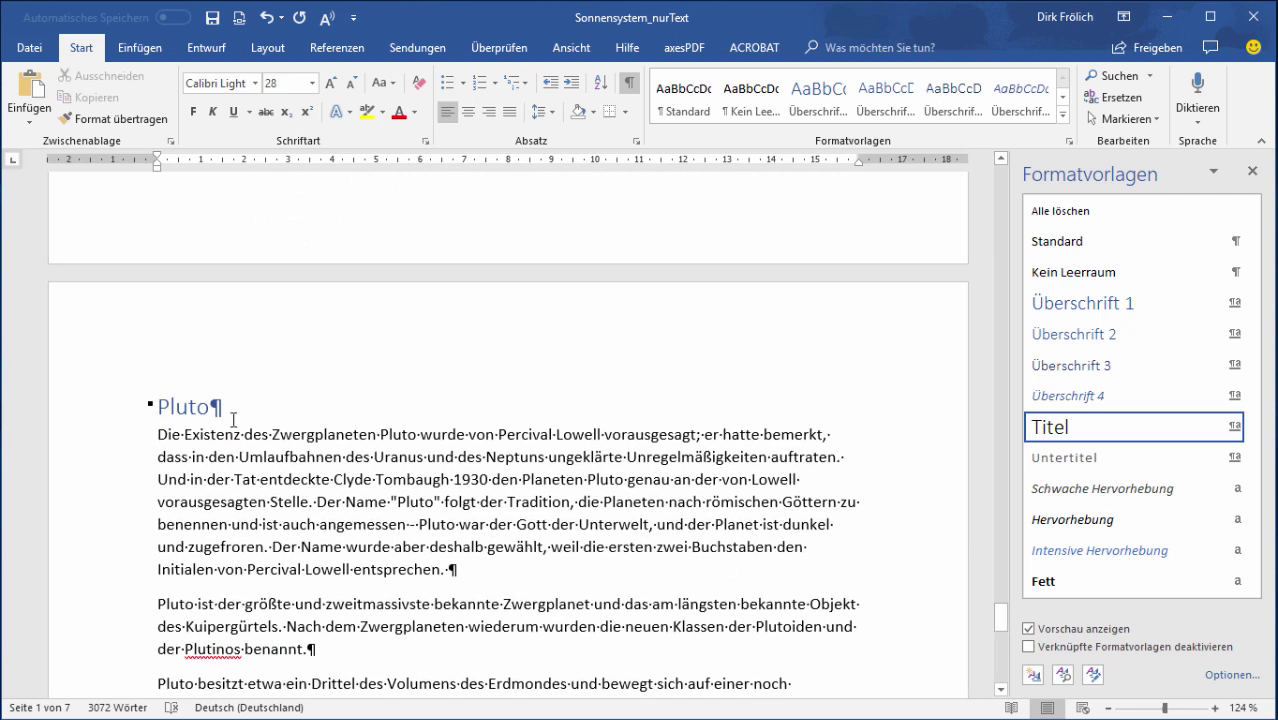
pyautogui.click(188, 406)
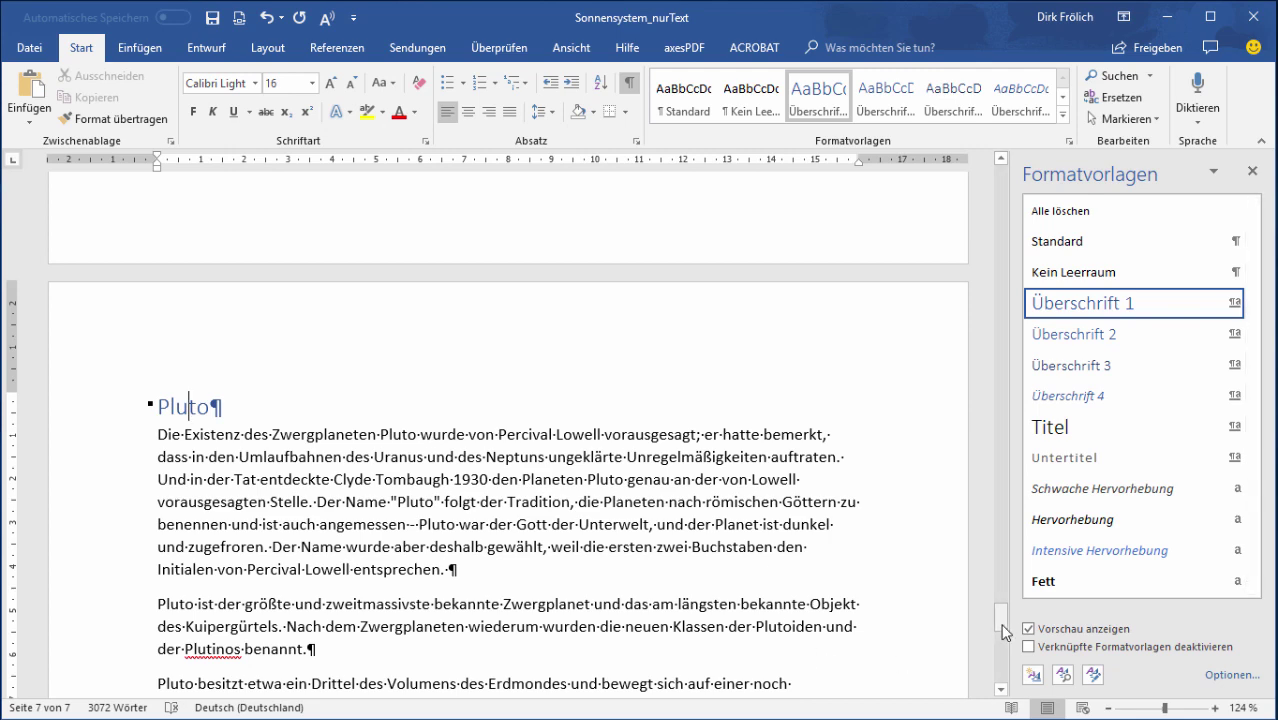
pyautogui.moveTo(1000, 615); pyautogui.dragTo(1008, 143)
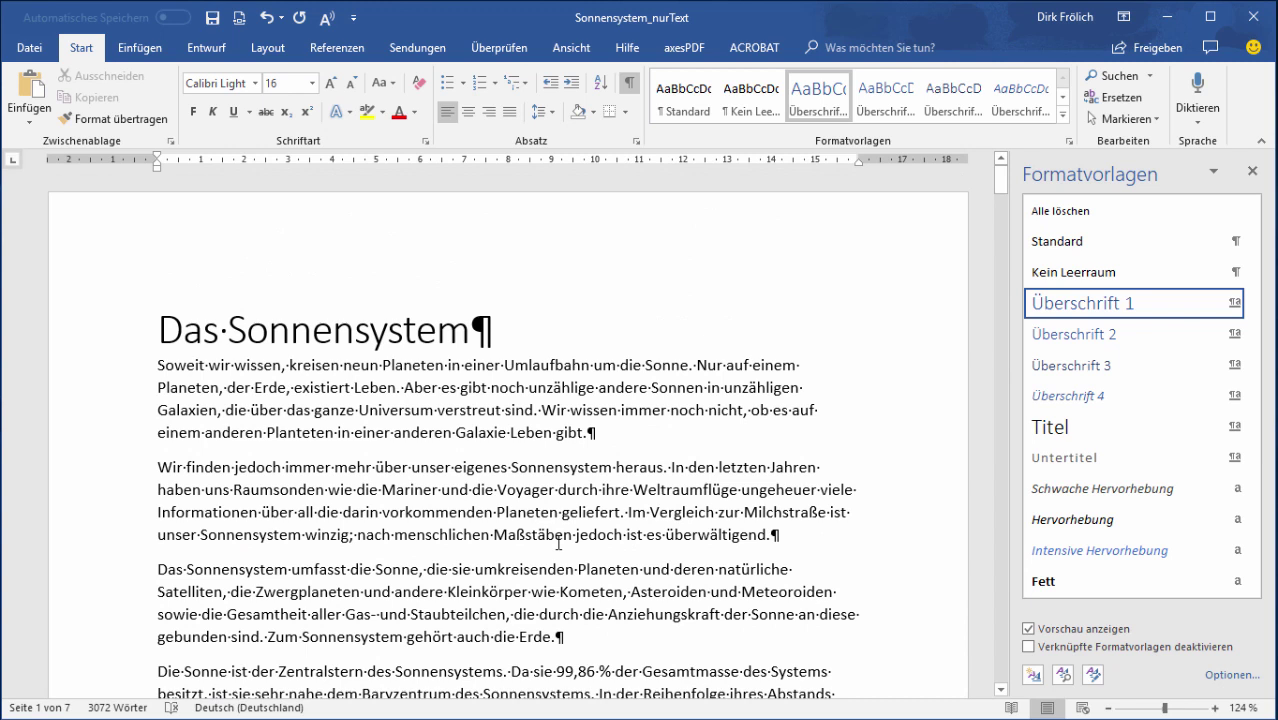
# Turn on the Navigationsbereich and collapse and expand the planet headings in its tree
pyautogui.click(572, 48)
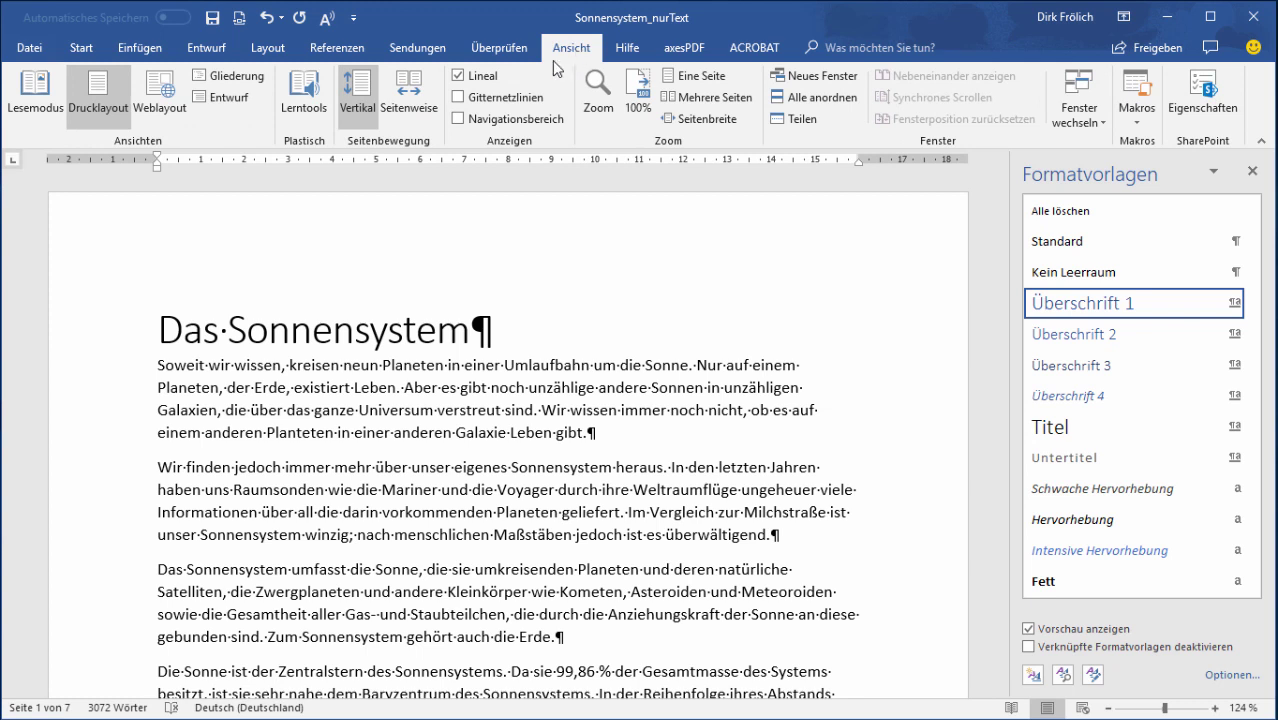
pyautogui.click(459, 121)
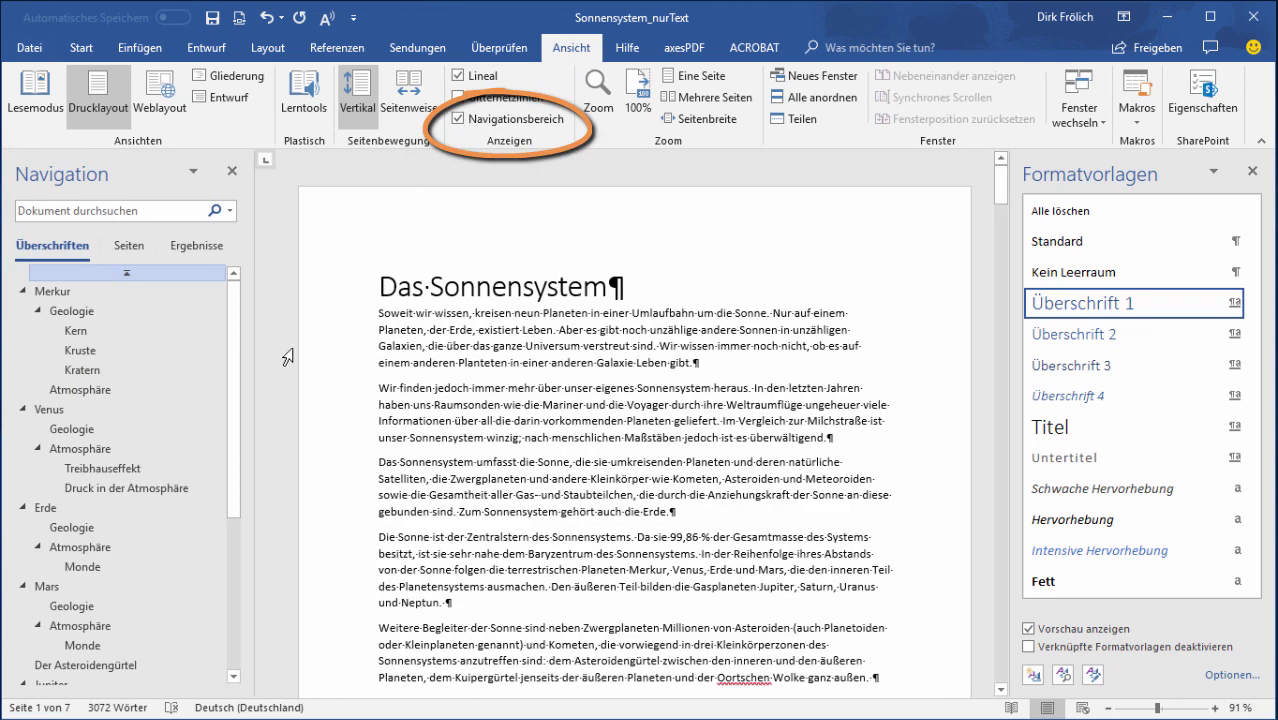
pyautogui.click(23, 291)
pyautogui.click(23, 311)
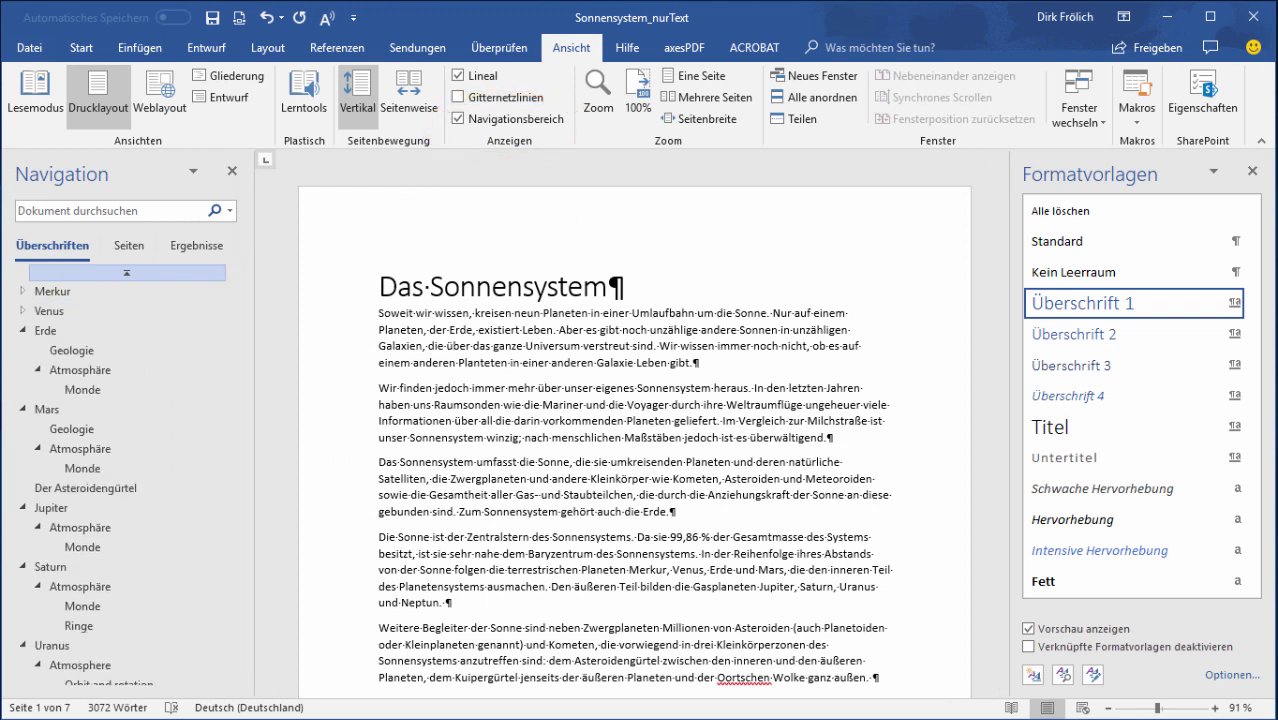
pyautogui.click(22, 409)
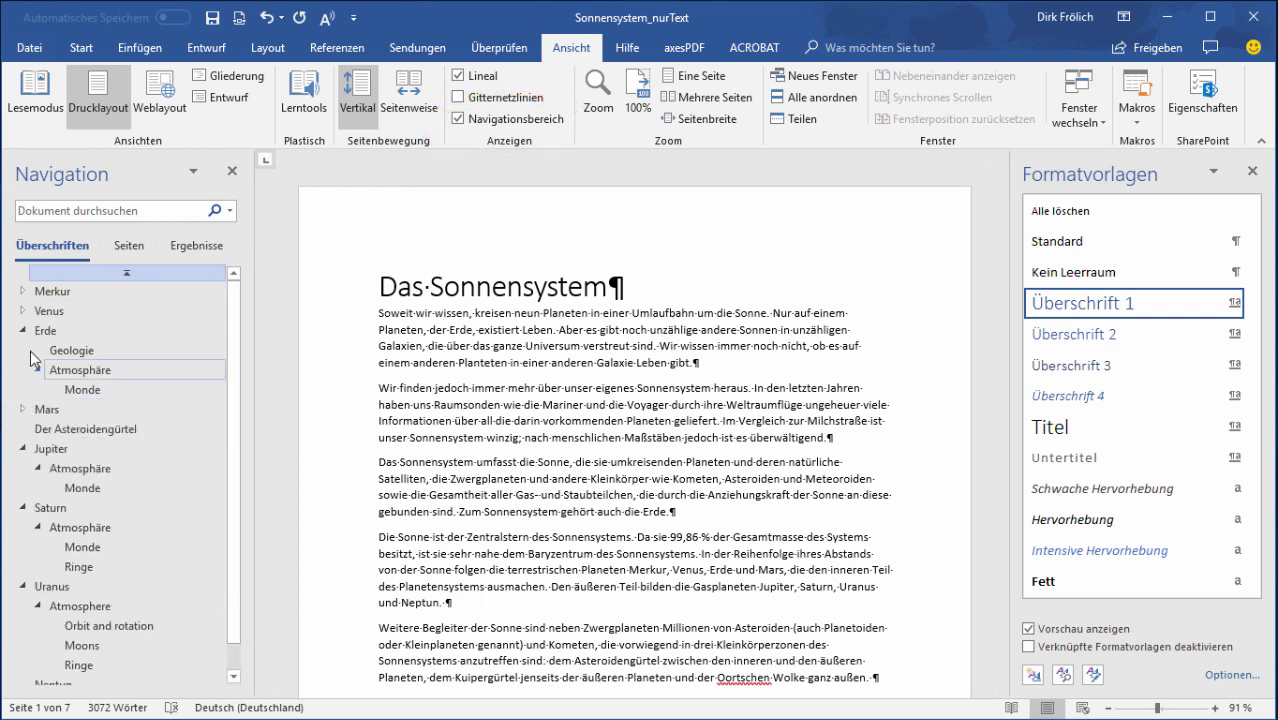
pyautogui.click(23, 330)
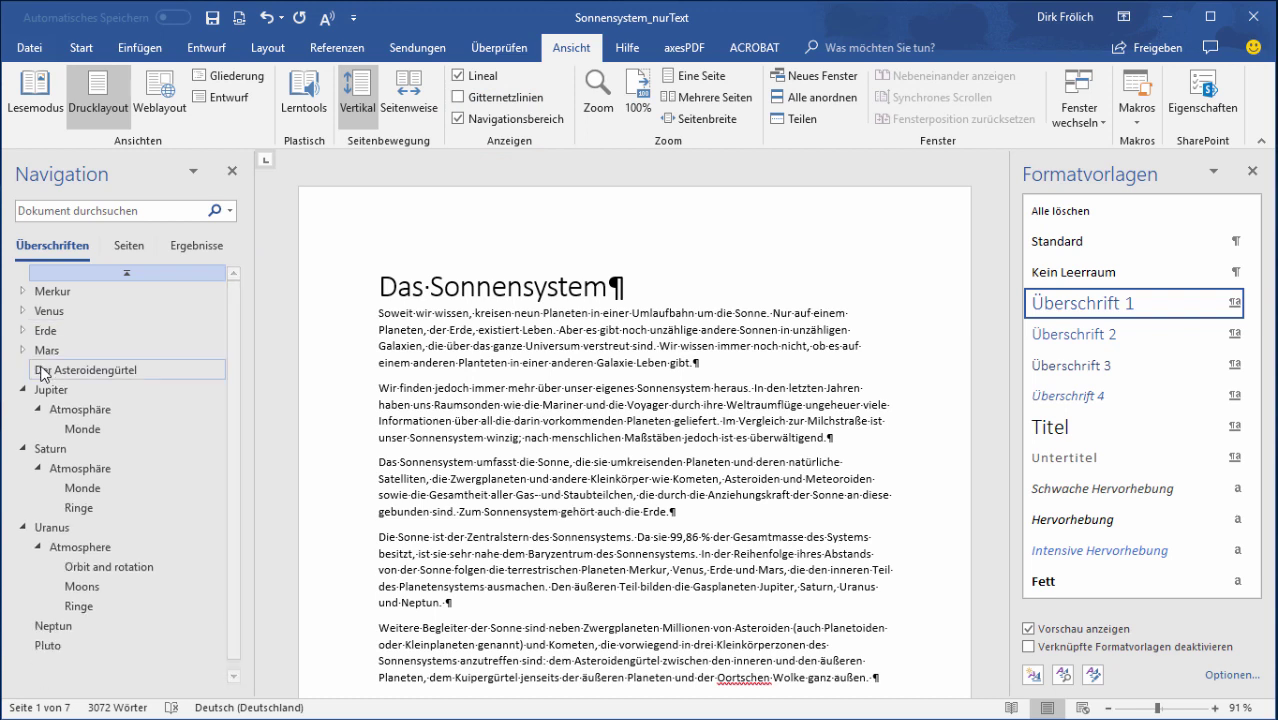
pyautogui.click(23, 390)
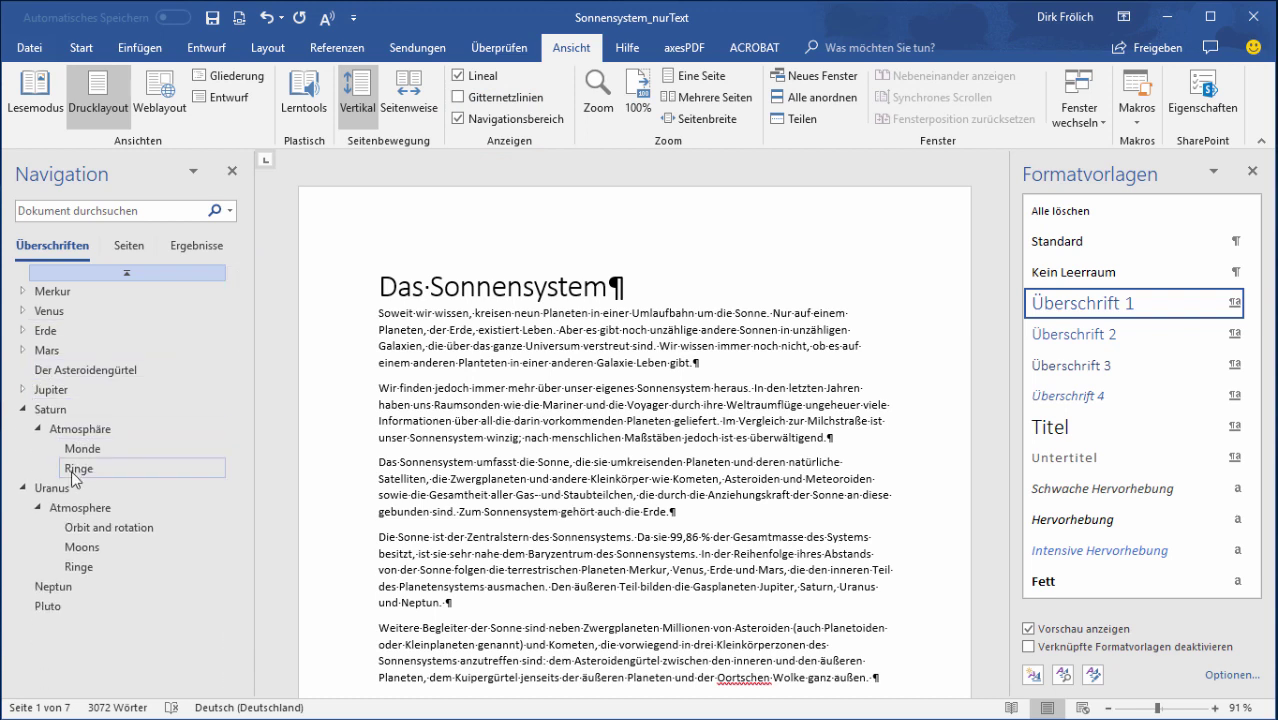
pyautogui.click(22, 350)
pyautogui.click(22, 330)
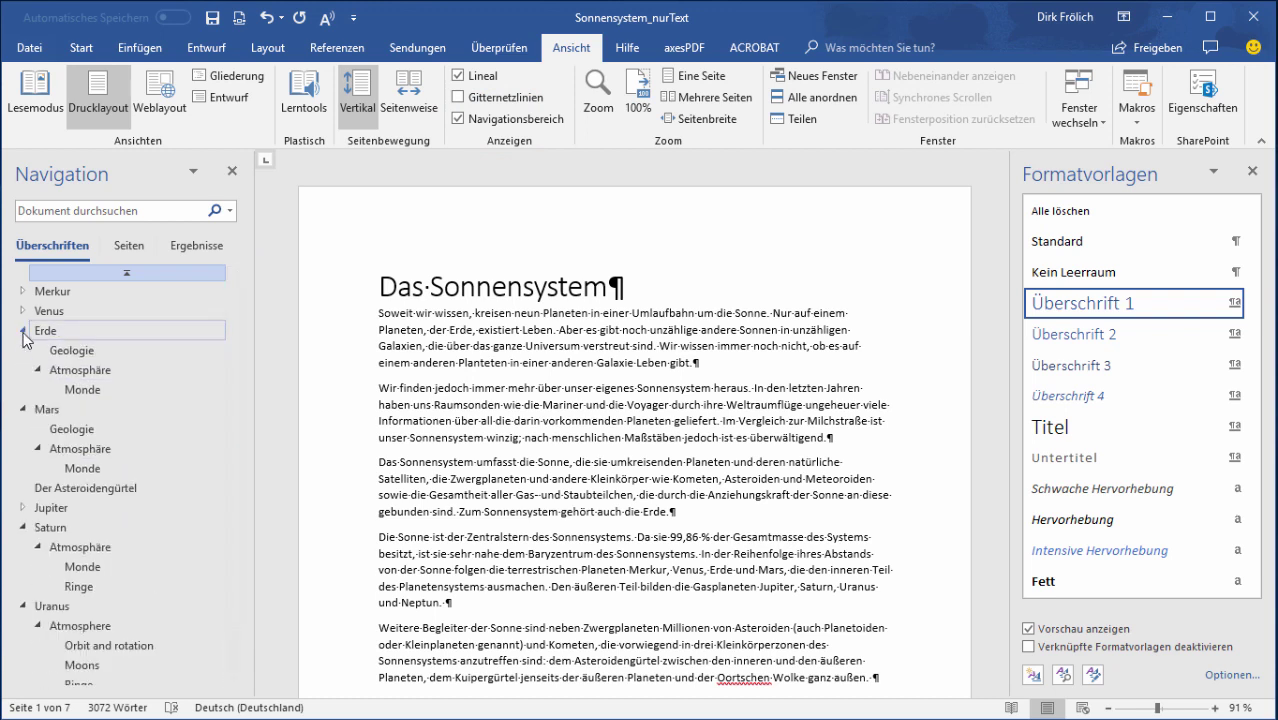
# Jump to Monde, Mars Geologie, Uranus, Neptun, Mars and Erde via the pane, then collapse Erde
pyautogui.click(92, 390)
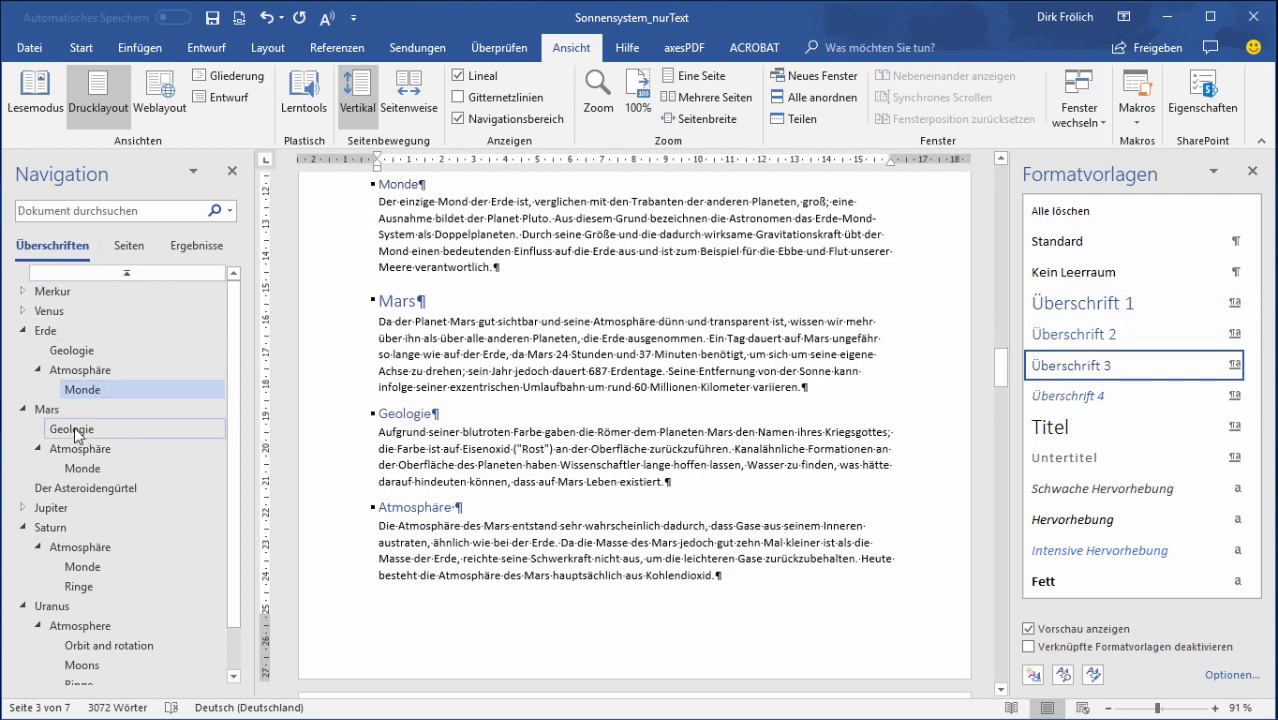
pyautogui.click(72, 430)
pyautogui.click(52, 607)
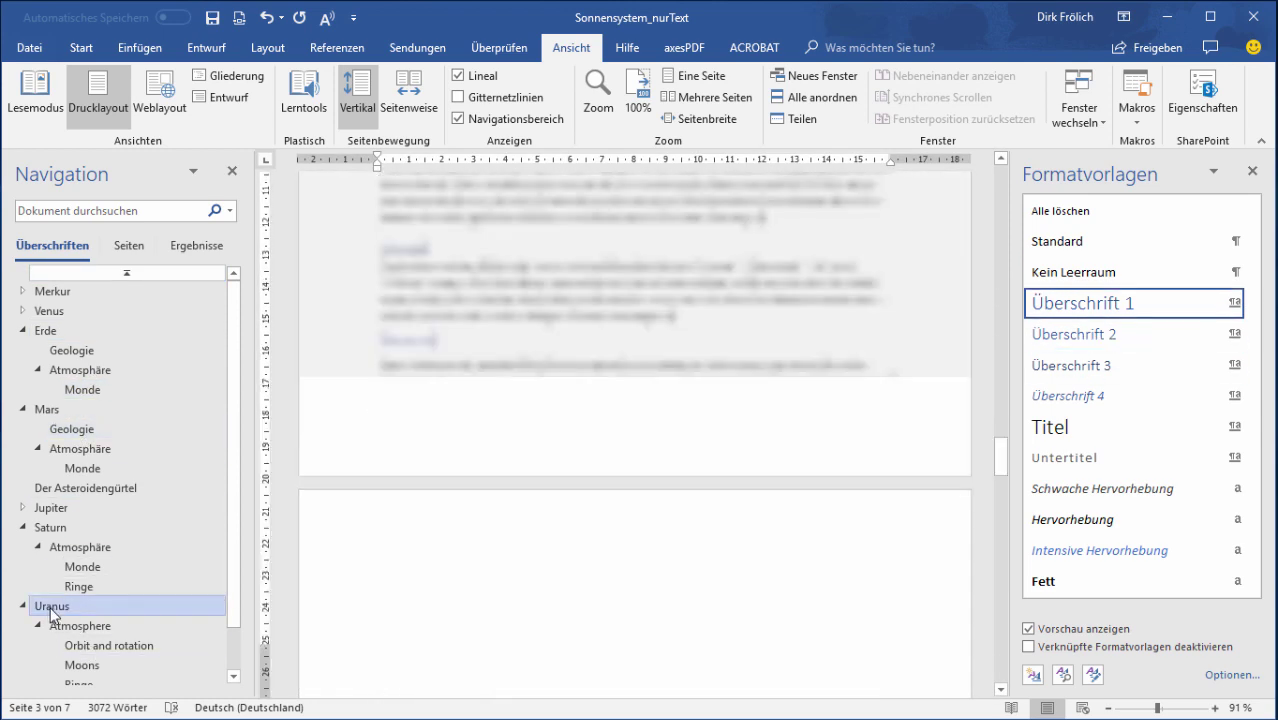
pyautogui.scroll(-1, 210, 530)
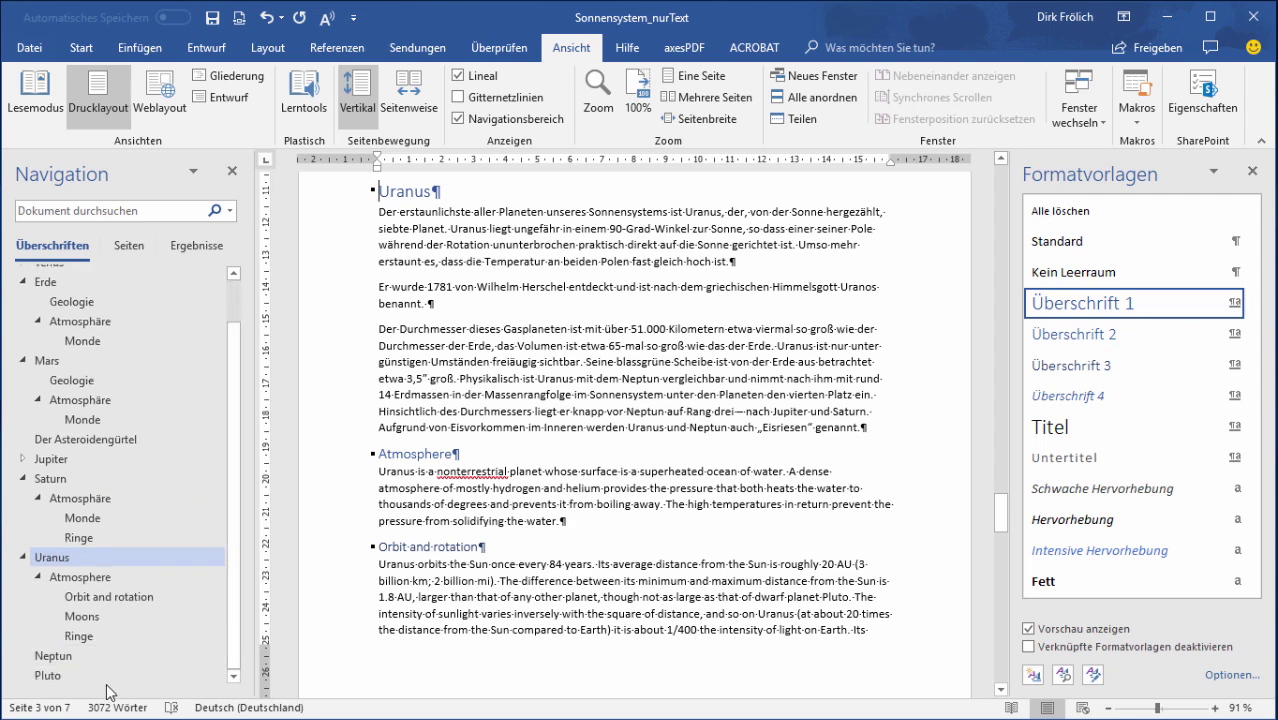
pyautogui.click(55, 656)
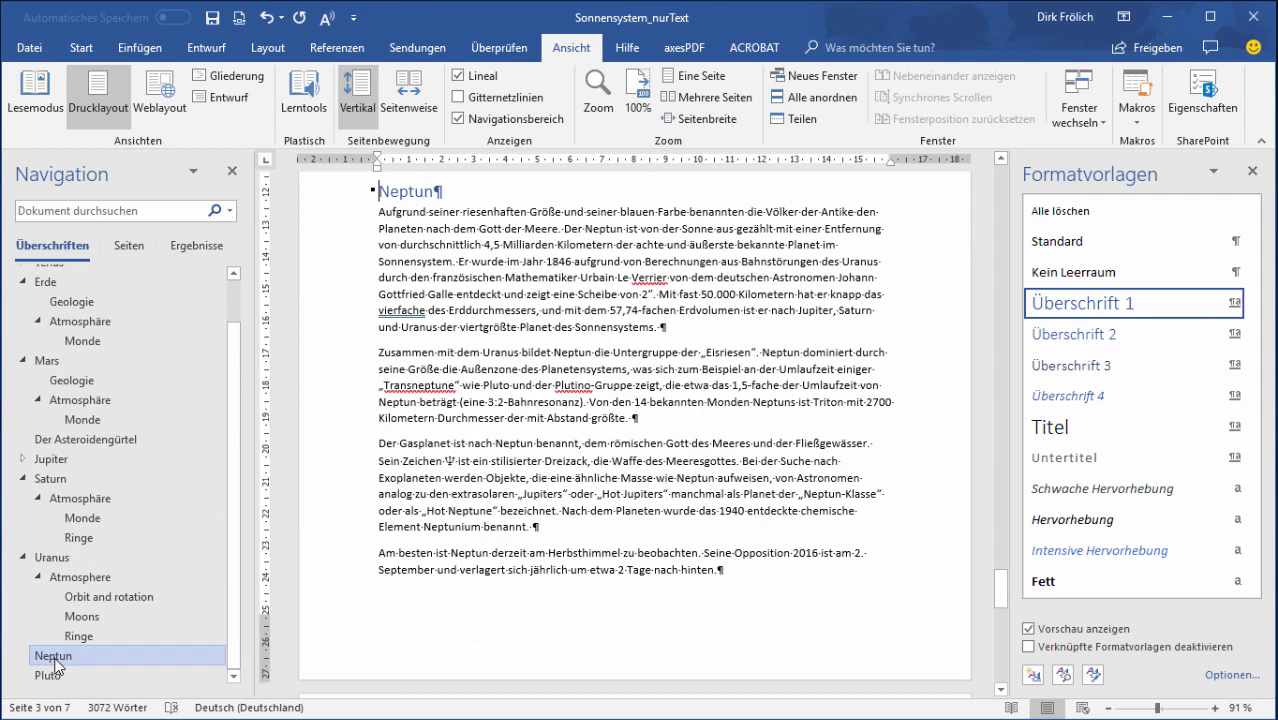
pyautogui.click(70, 361)
pyautogui.click(46, 282)
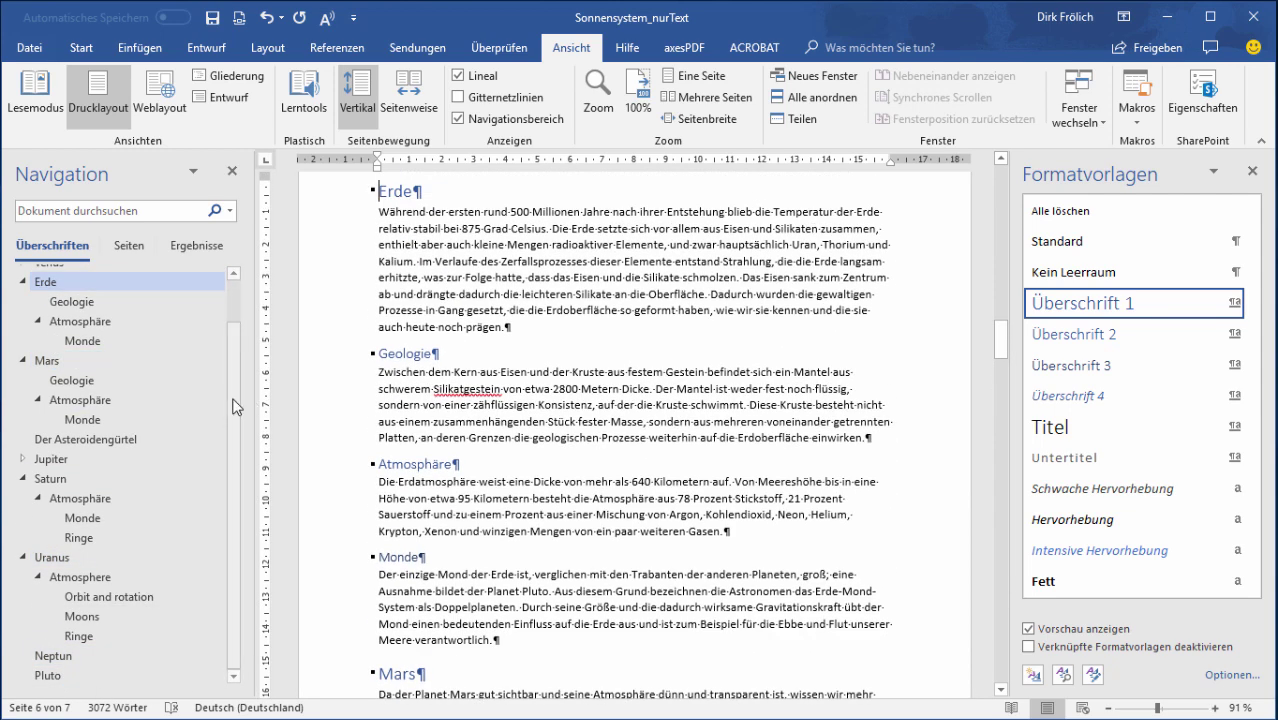
pyautogui.scroll(1, 237, 406)
pyautogui.click(23, 331)
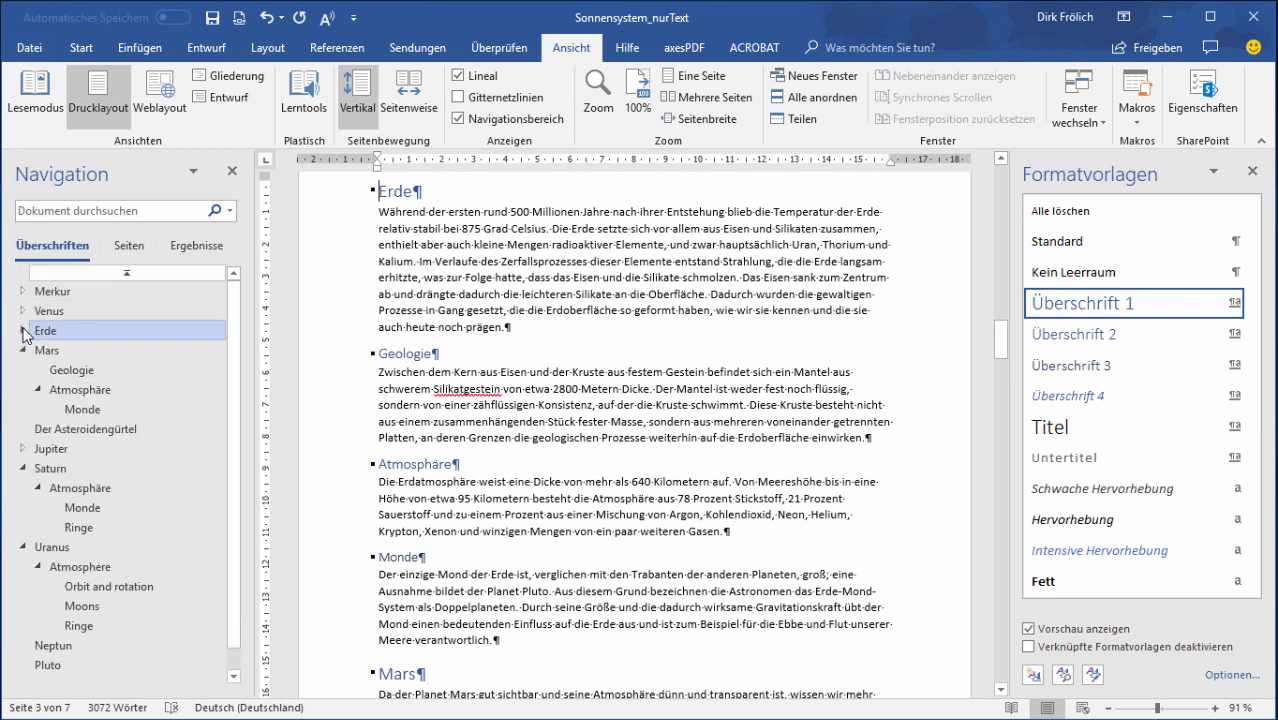